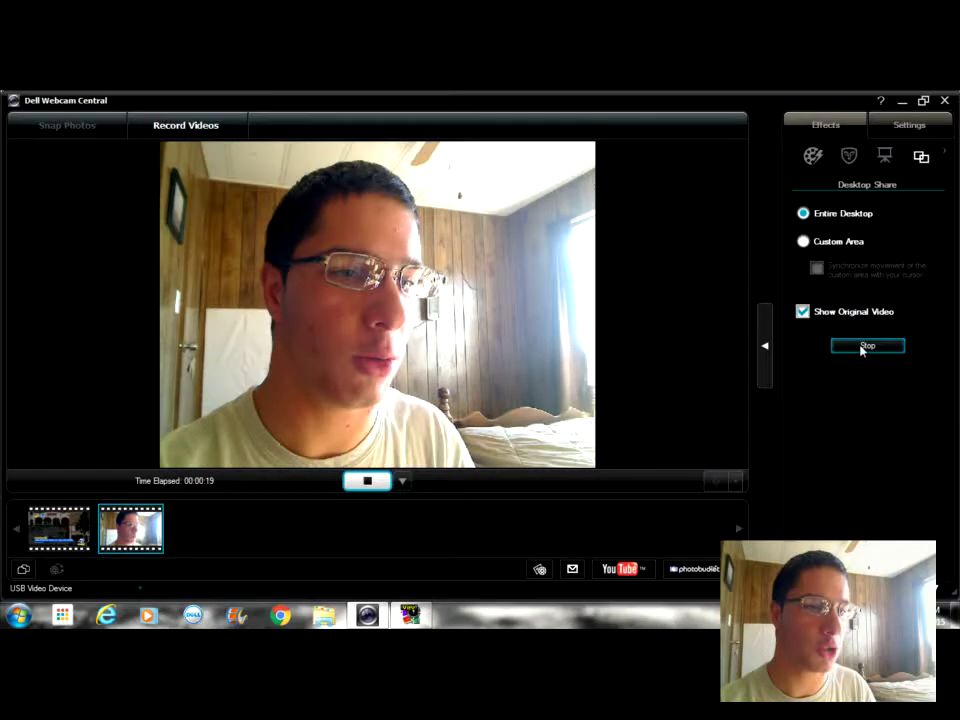
Share the entire desktop so Dell Webcam Central records it with the webcam inset
{"action": "left_click", "coordinate": [861, 346]}
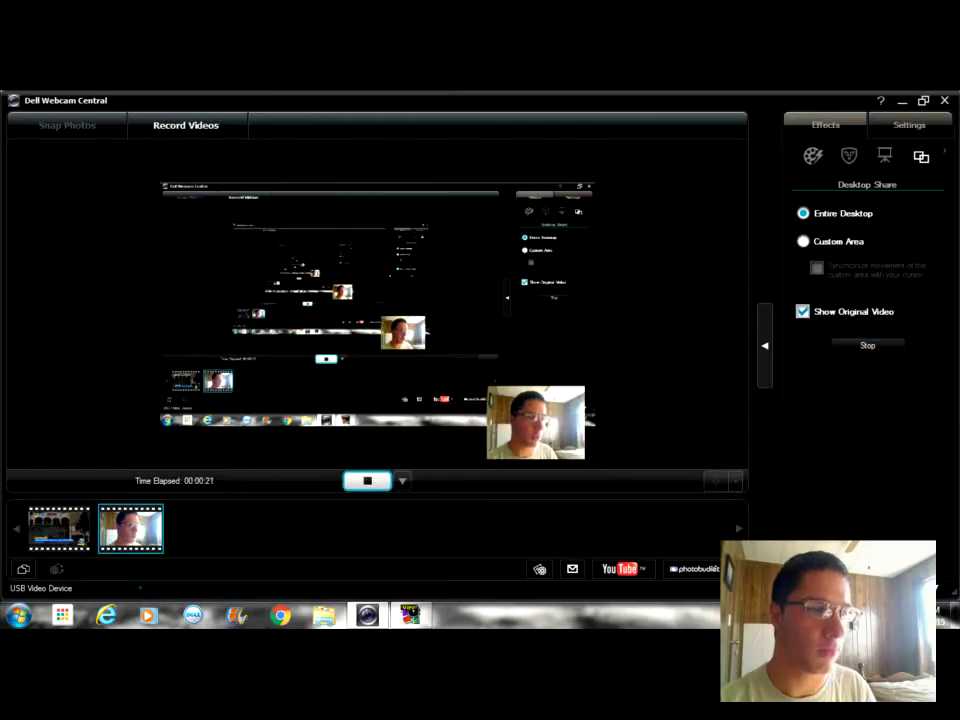
Minimize the webcam recorder and check P3090032 at actual size before fitting it back
{"action": "left_click", "coordinate": [902, 100]}
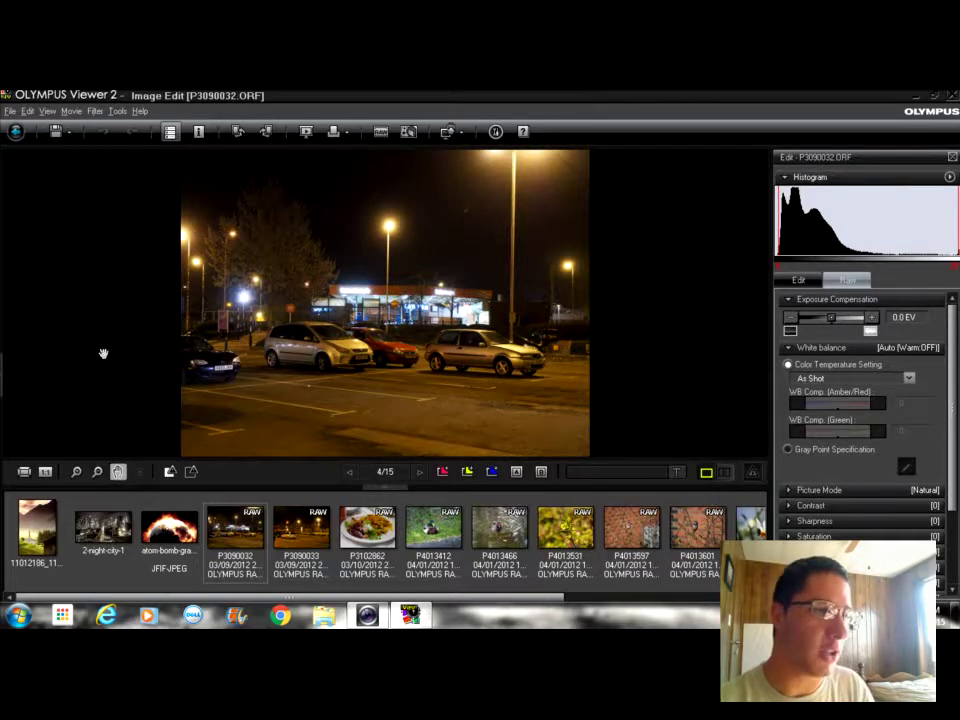
{"action": "left_click", "coordinate": [45, 471]}
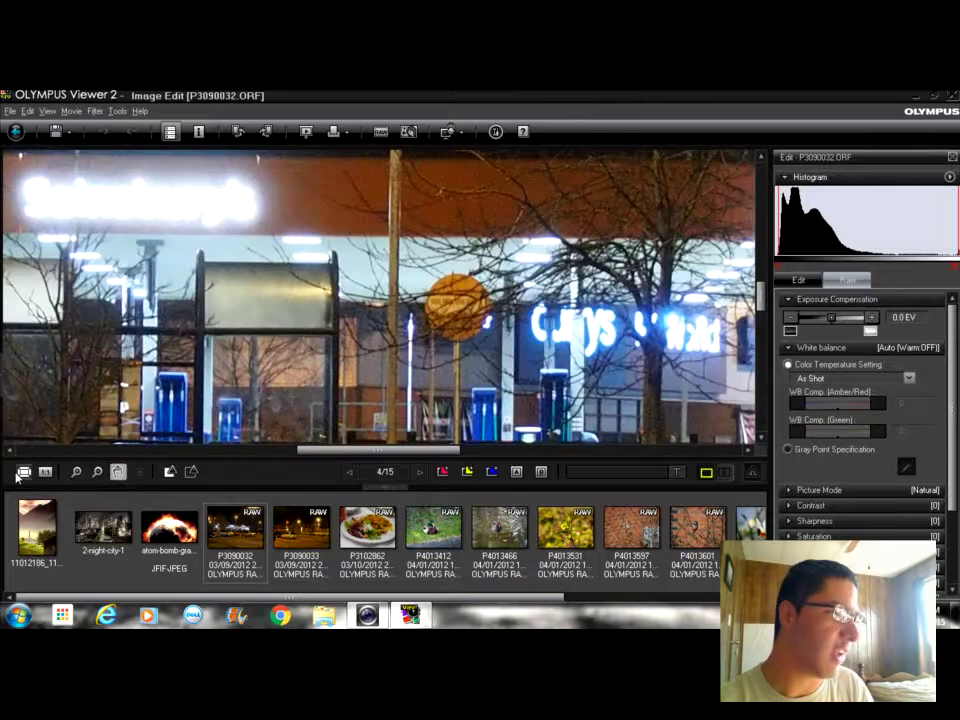
{"action": "left_click", "coordinate": [24, 471]}
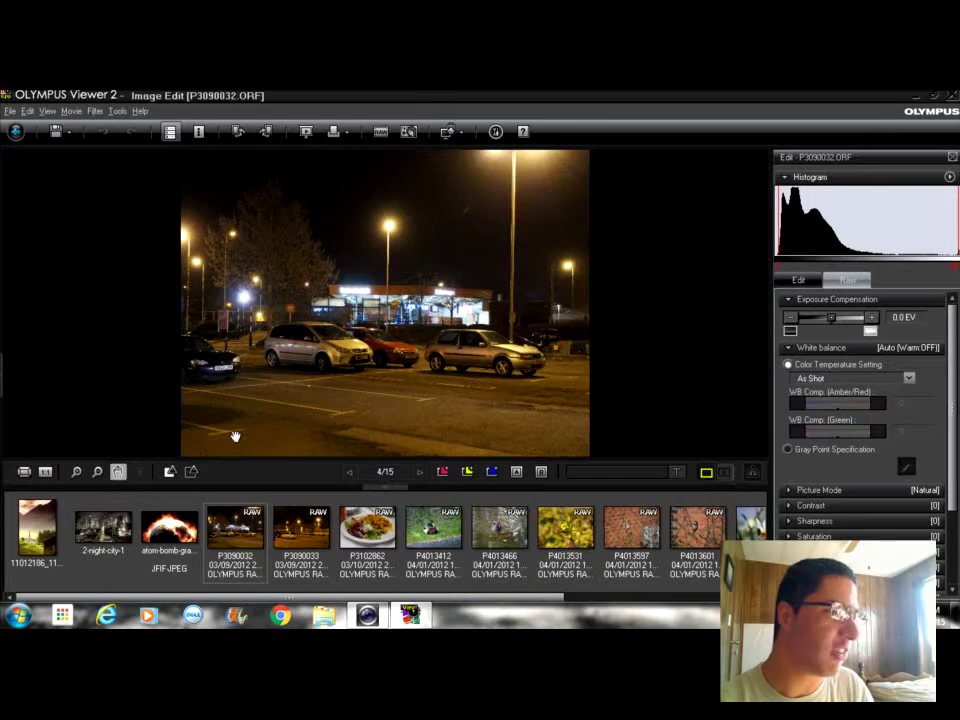
Browse P3090032's general Edit list and RAW development settings
{"action": "left_click", "coordinate": [848, 282]}
{"action": "left_click", "coordinate": [846, 285]}
{"action": "scroll", "coordinate": [948, 487], "scroll_direction": "down", "scroll_amount": 3}
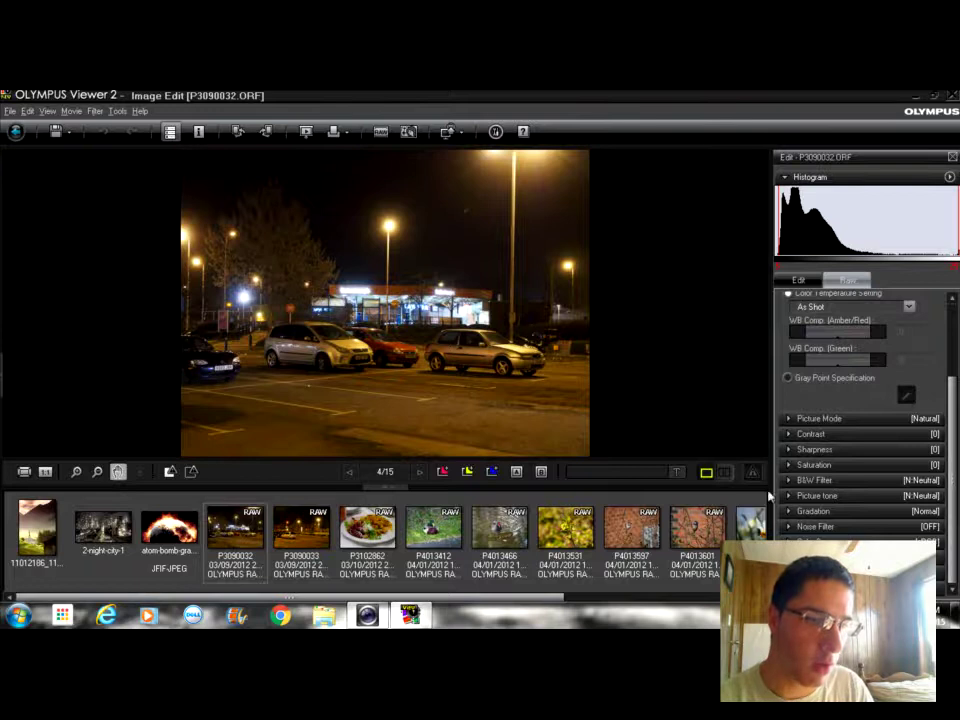
{"action": "scroll", "coordinate": [948, 323], "scroll_direction": "up", "scroll_amount": 3}
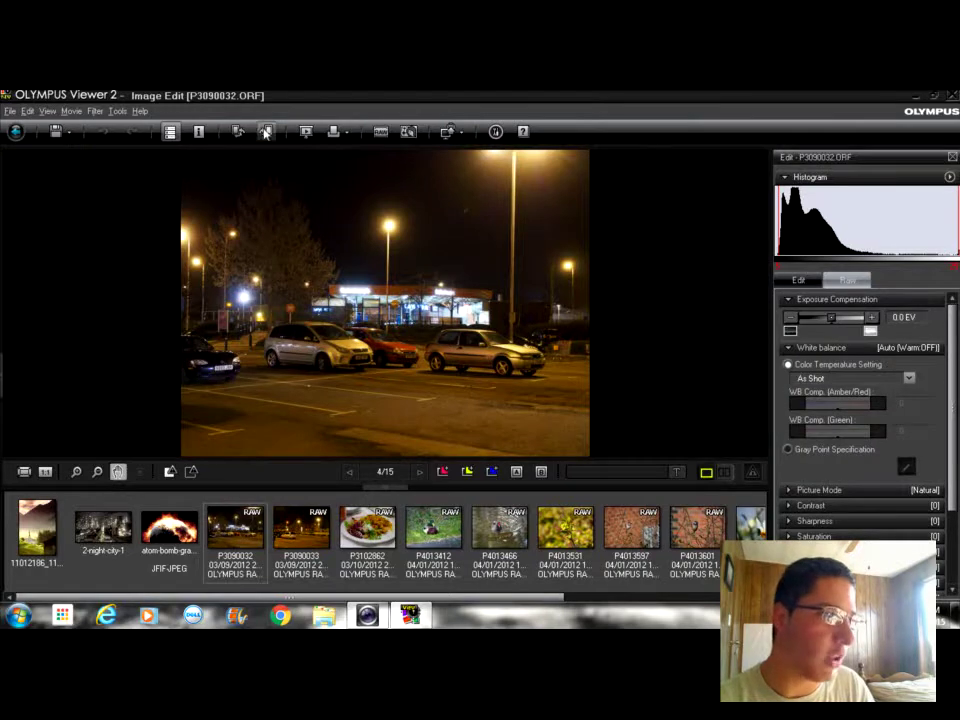
Show the Properties panel for P3090032 and glance at its full Exif data
{"action": "left_click", "coordinate": [199, 132]}
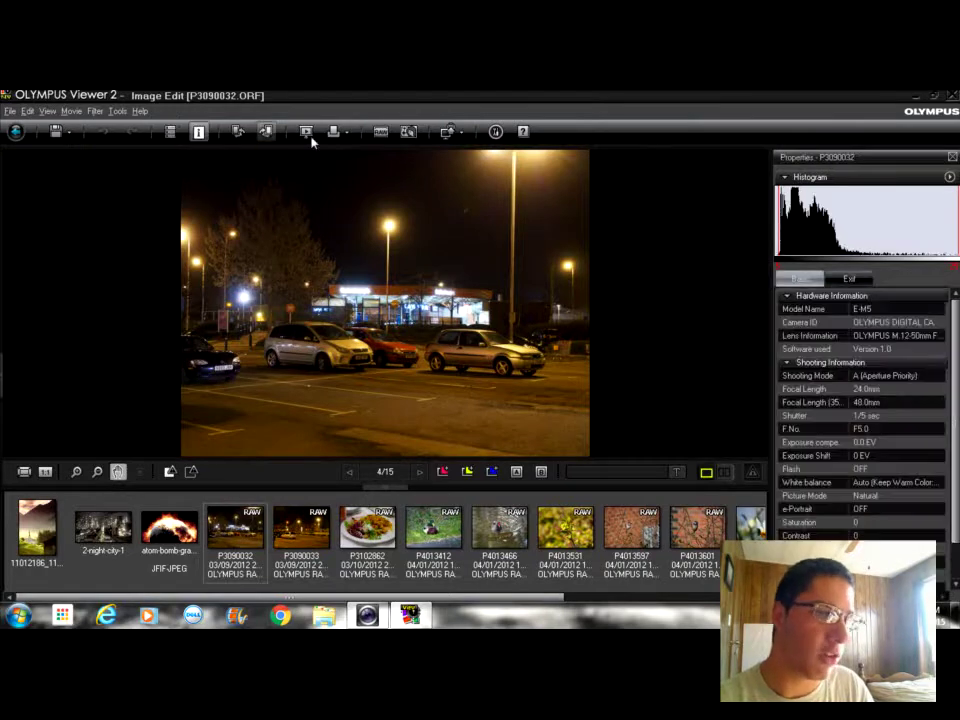
{"action": "left_click", "coordinate": [849, 279]}
{"action": "left_click", "coordinate": [801, 279]}
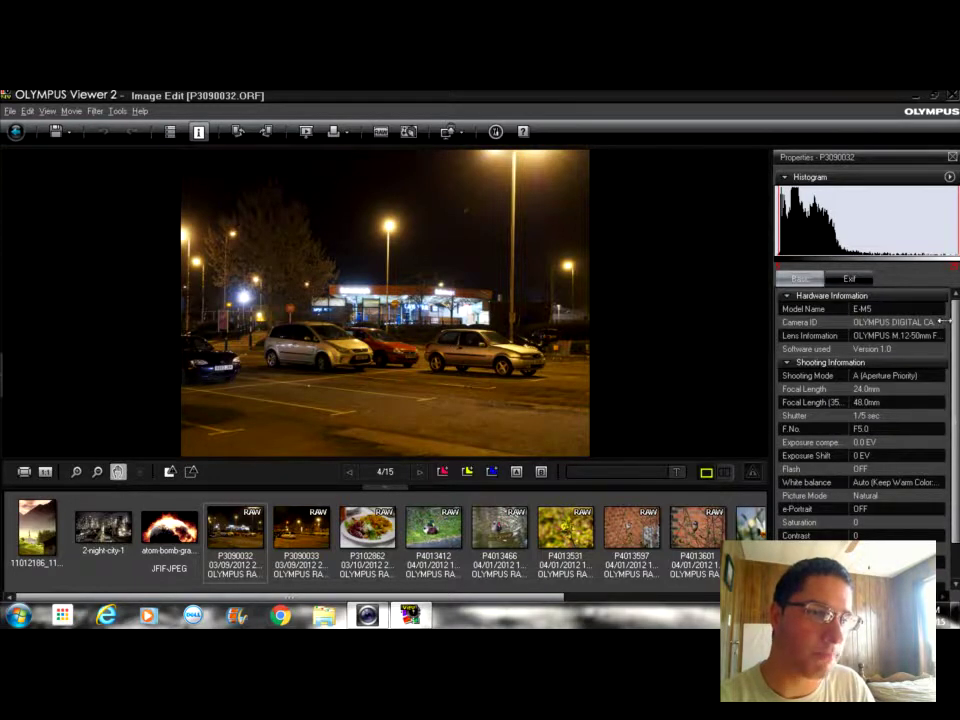
Scroll the Basic properties to Image Information, showing ISO 1600 and 4608x3456 size
{"action": "scroll", "coordinate": [943, 324], "scroll_direction": "down", "scroll_amount": 1}
{"action": "scroll", "coordinate": [862, 420], "scroll_direction": "down", "scroll_amount": 3}
{"action": "scroll", "coordinate": [862, 420], "scroll_direction": "up", "scroll_amount": 4}
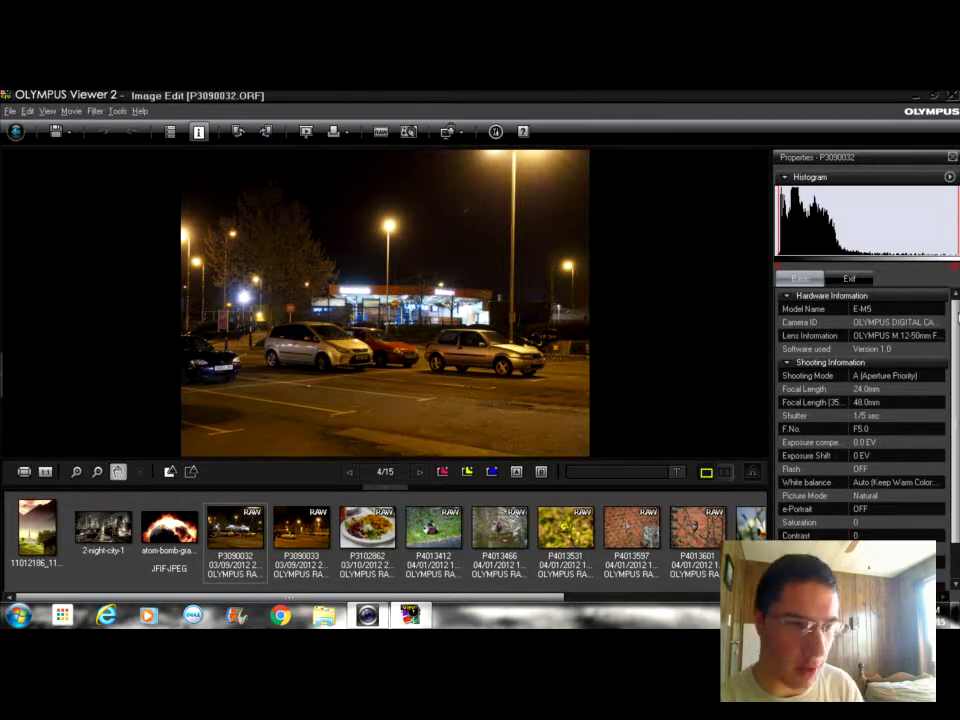
{"action": "left_click_drag", "start_coordinate": [956, 316], "coordinate": [956, 384]}
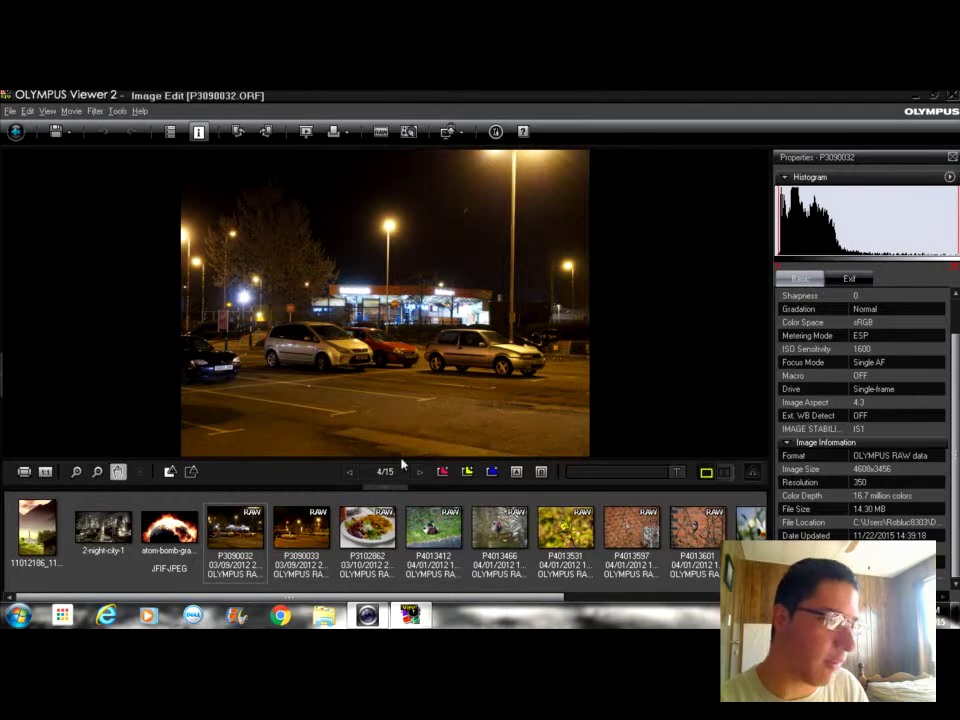
{"action": "mouse_move", "coordinate": [258, 540]}
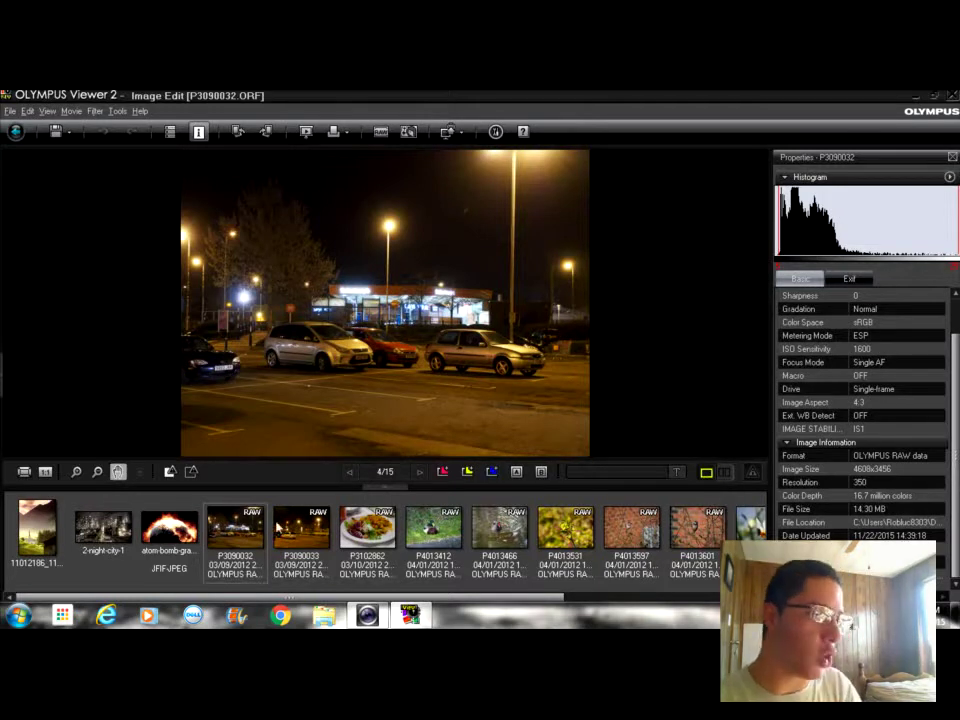
{"action": "mouse_move", "coordinate": [250, 502]}
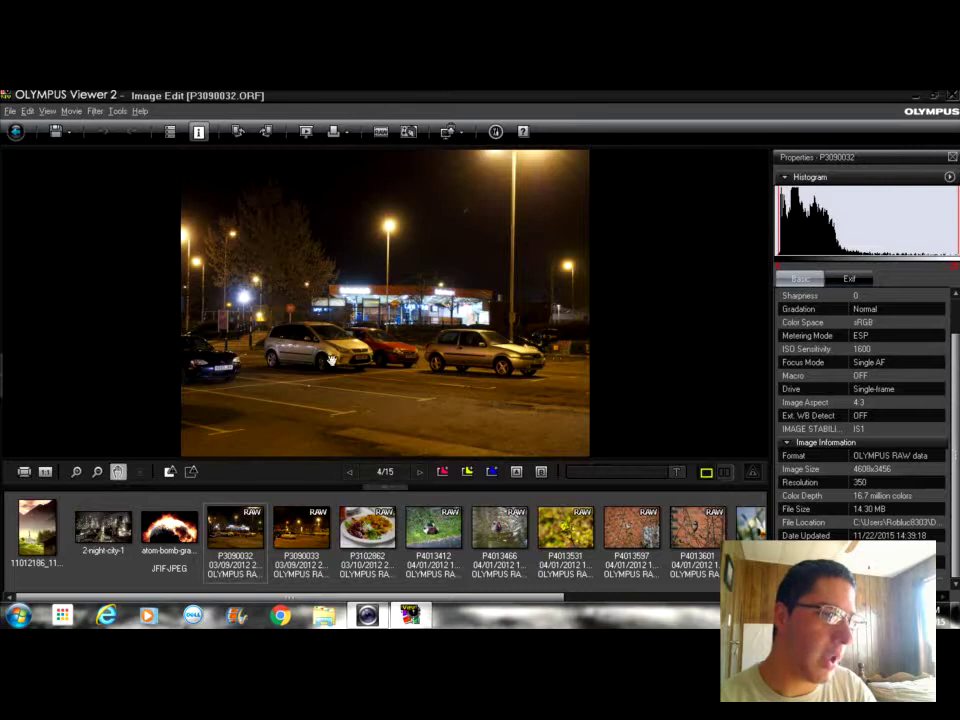
{"action": "left_click", "coordinate": [36, 472]}
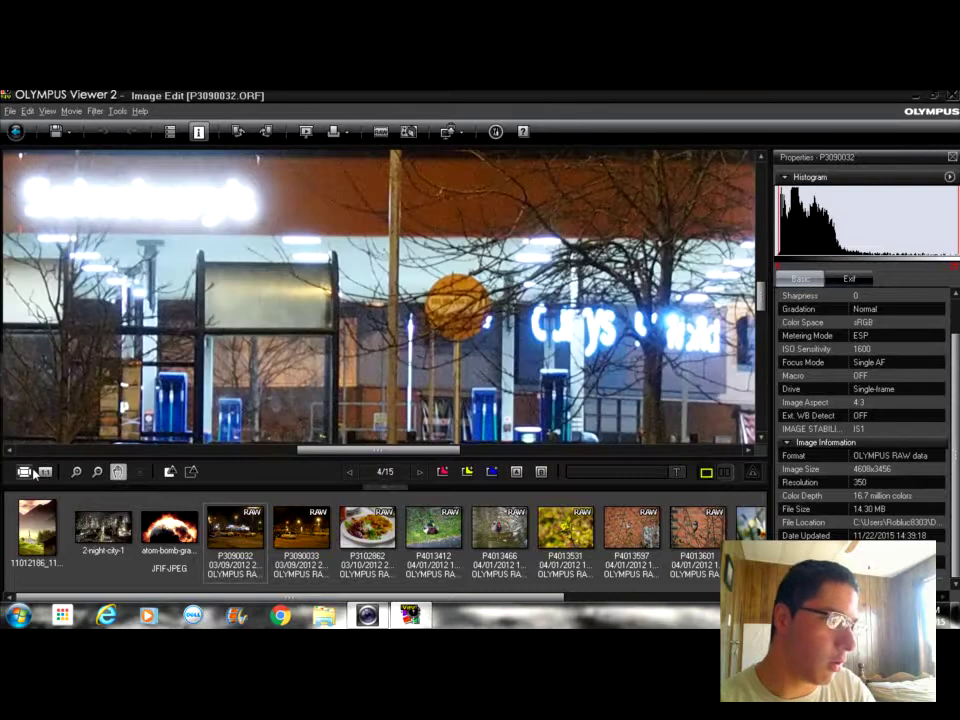
{"action": "left_click", "coordinate": [36, 472]}
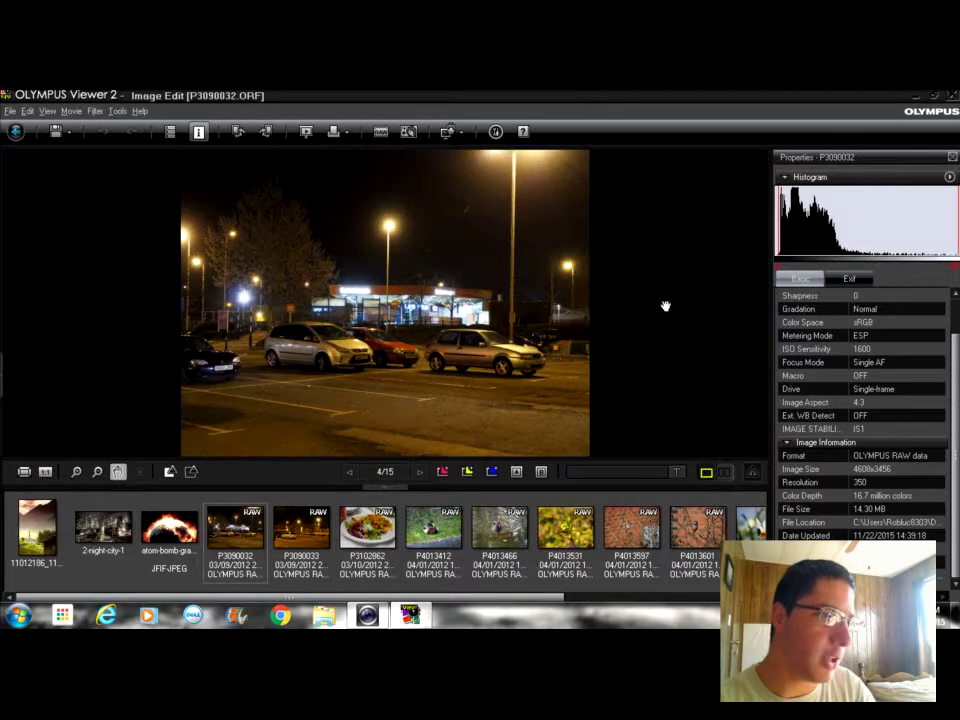
{"action": "left_click", "coordinate": [47, 474]}
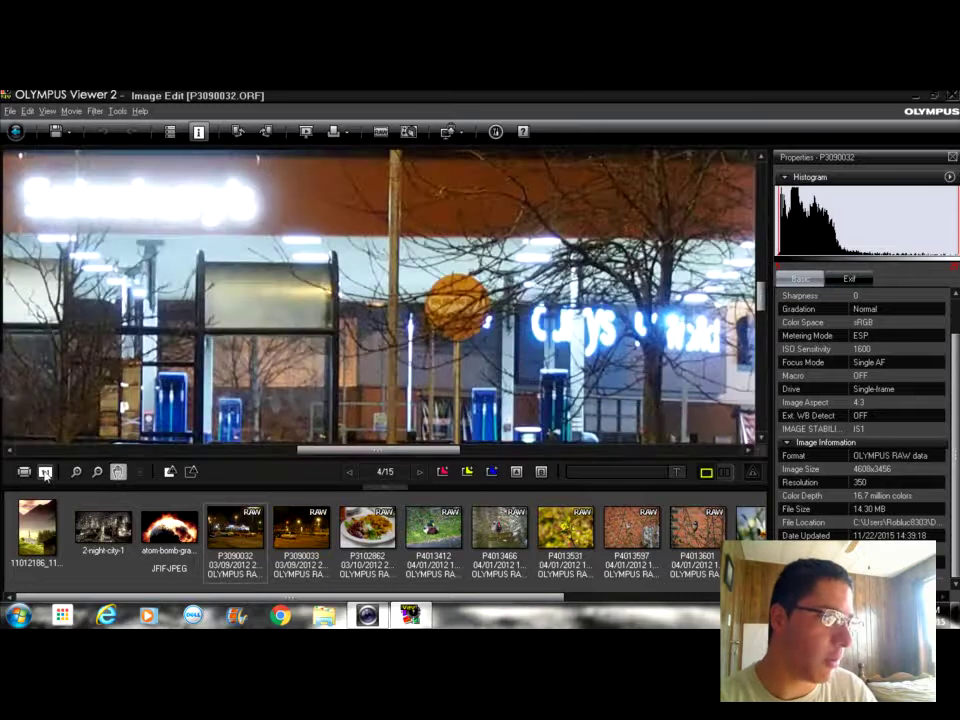
{"action": "left_click", "coordinate": [25, 473]}
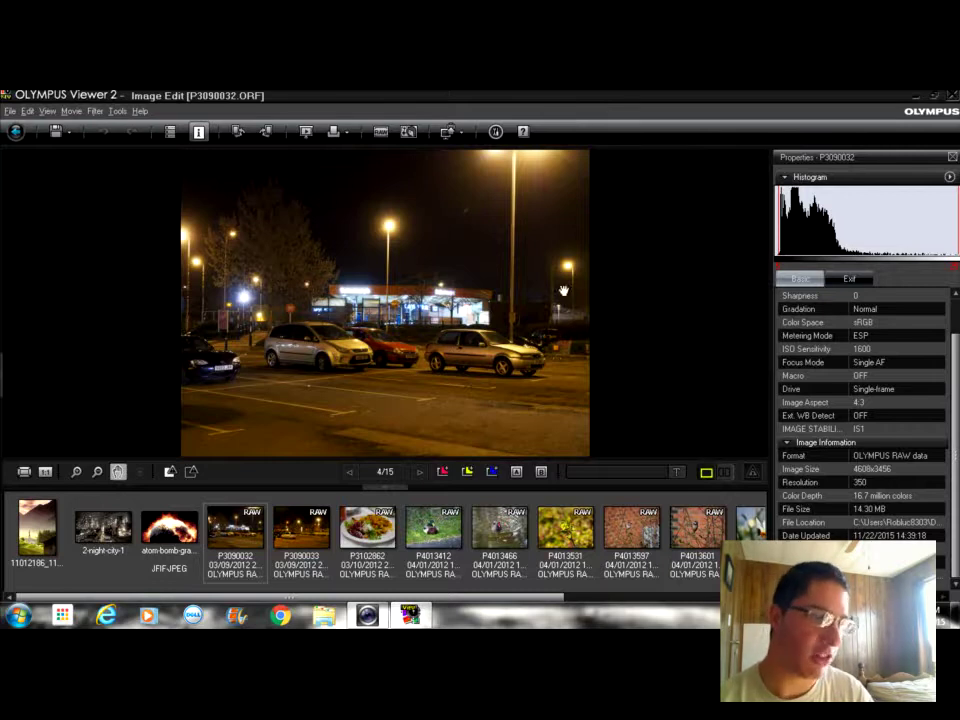
{"action": "left_click", "coordinate": [47, 471]}
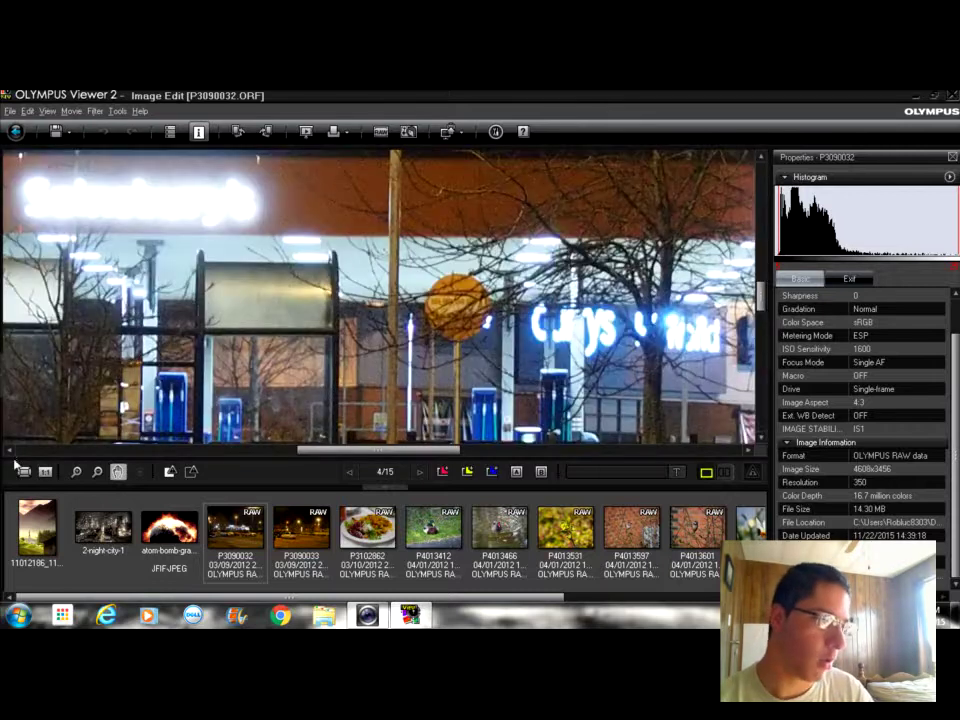
{"action": "left_click", "coordinate": [24, 471]}
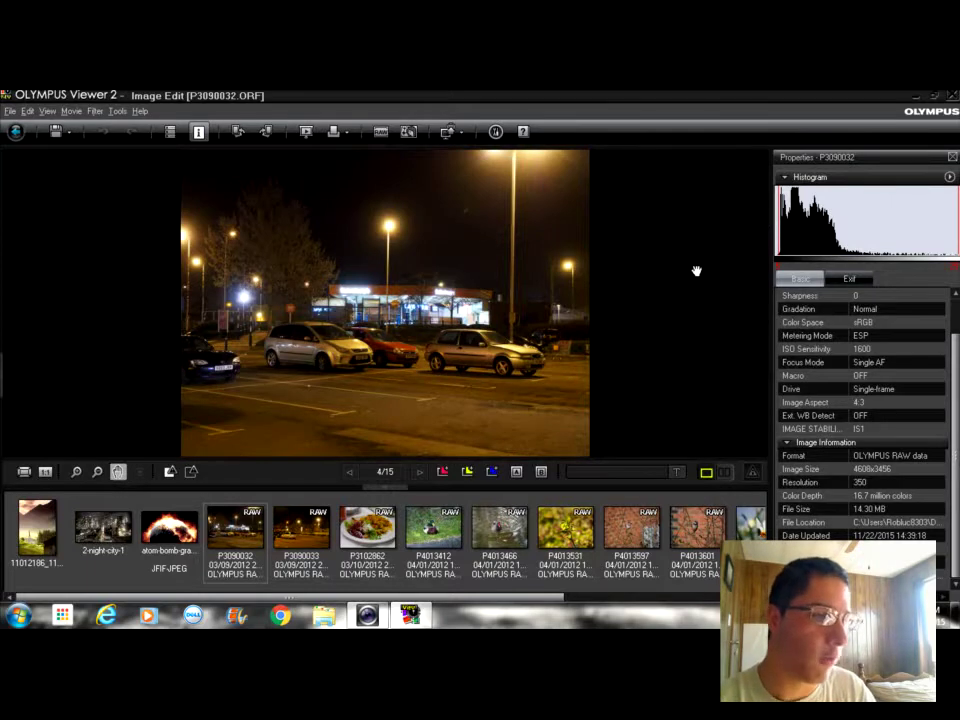
{"action": "left_click", "coordinate": [45, 471]}
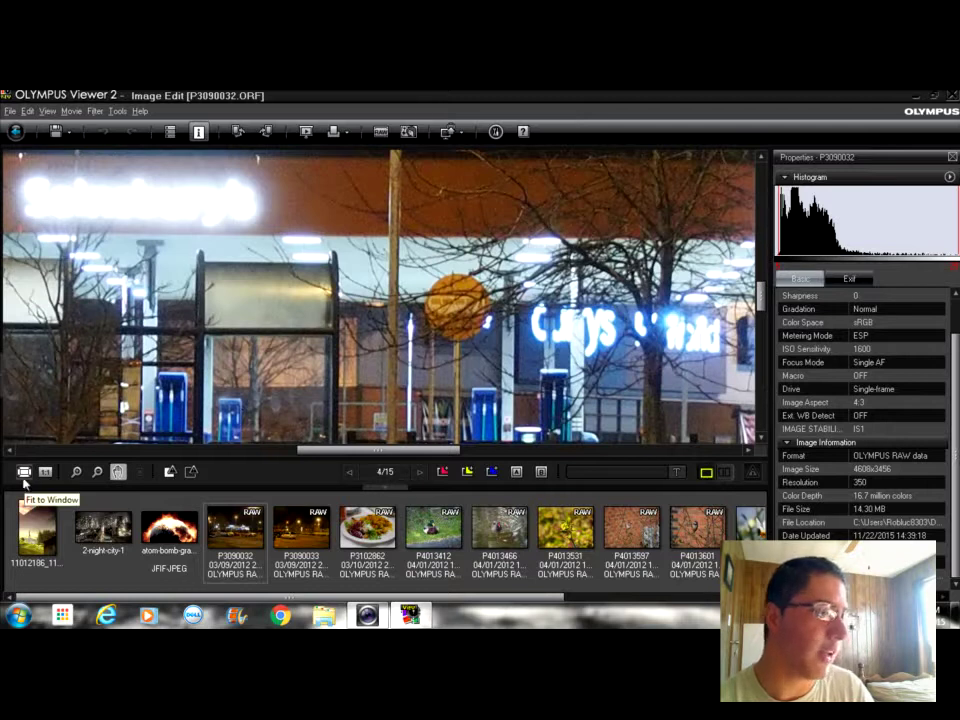
Fit the view to the window and select the night photo P3090032 in the filmstrip
{"action": "left_click", "coordinate": [24, 474]}
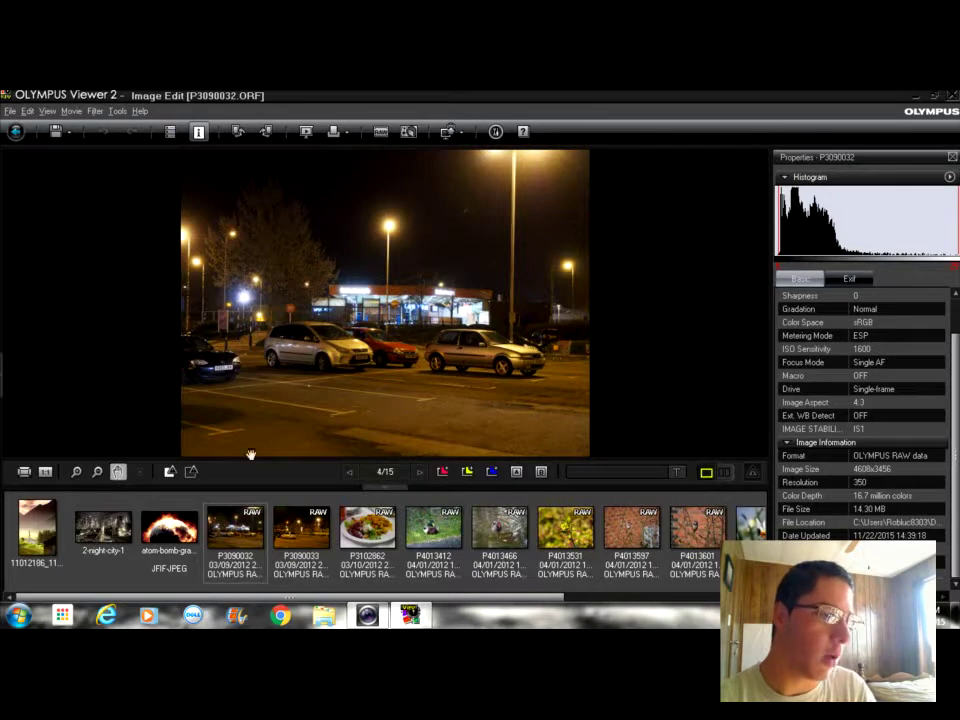
{"action": "left_click", "coordinate": [255, 530]}
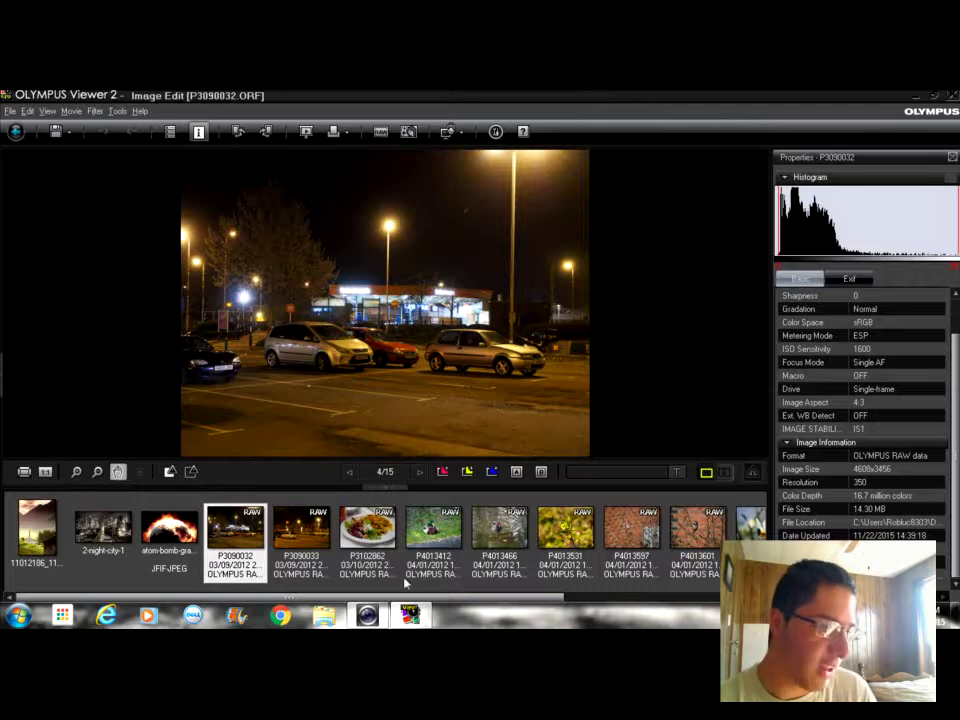
Select the P4013466 water bird photo and look through the Edit menu
{"action": "left_click", "coordinate": [499, 527]}
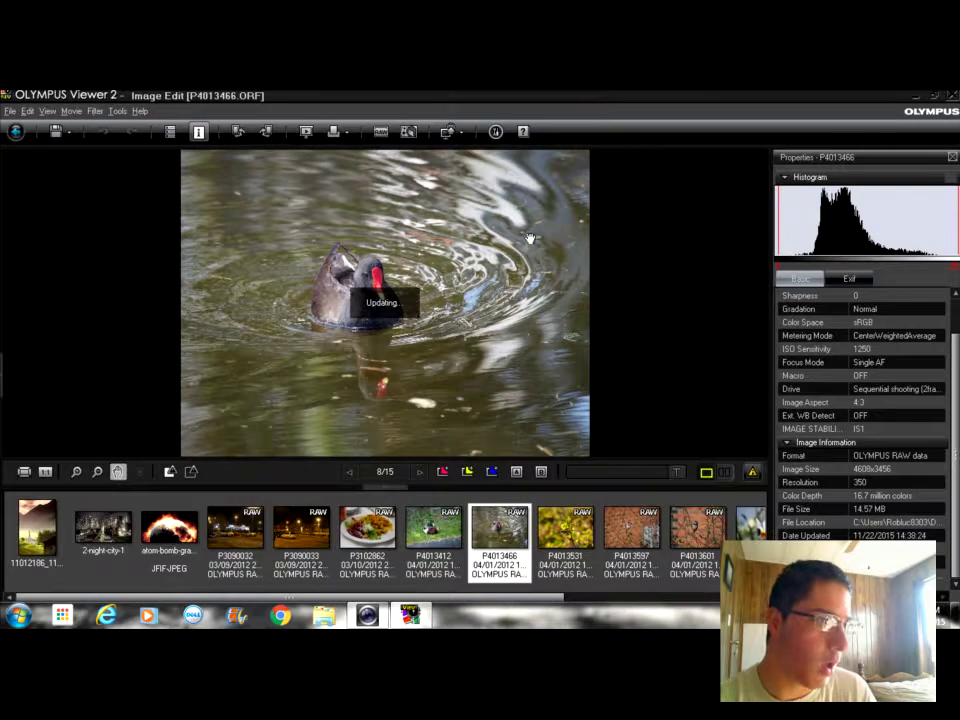
{"action": "left_click", "coordinate": [28, 111]}
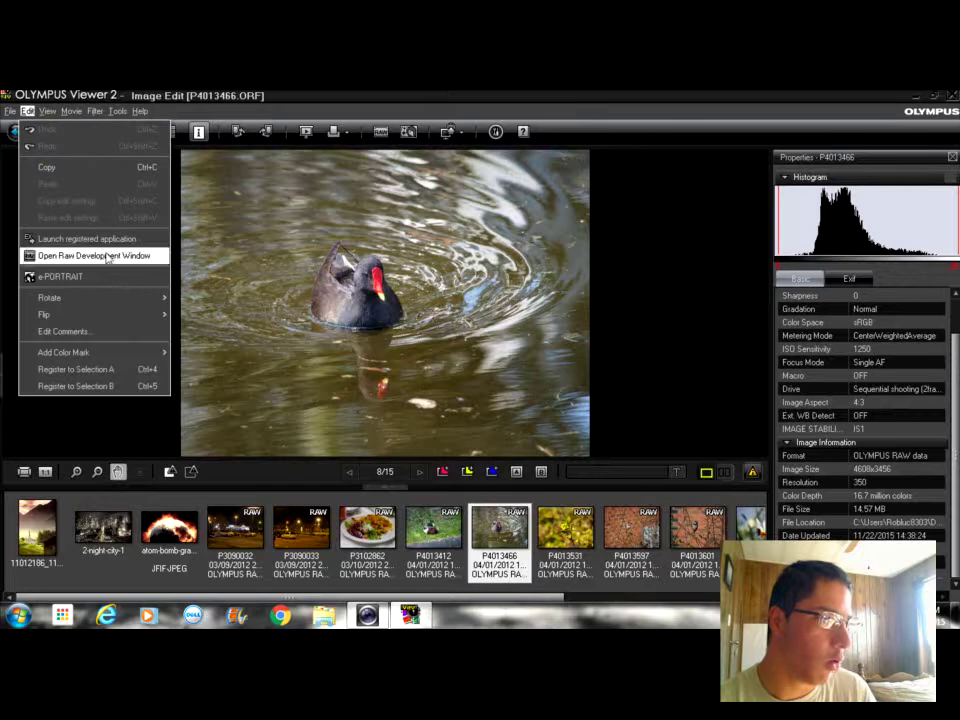
{"action": "left_click", "coordinate": [653, 210]}
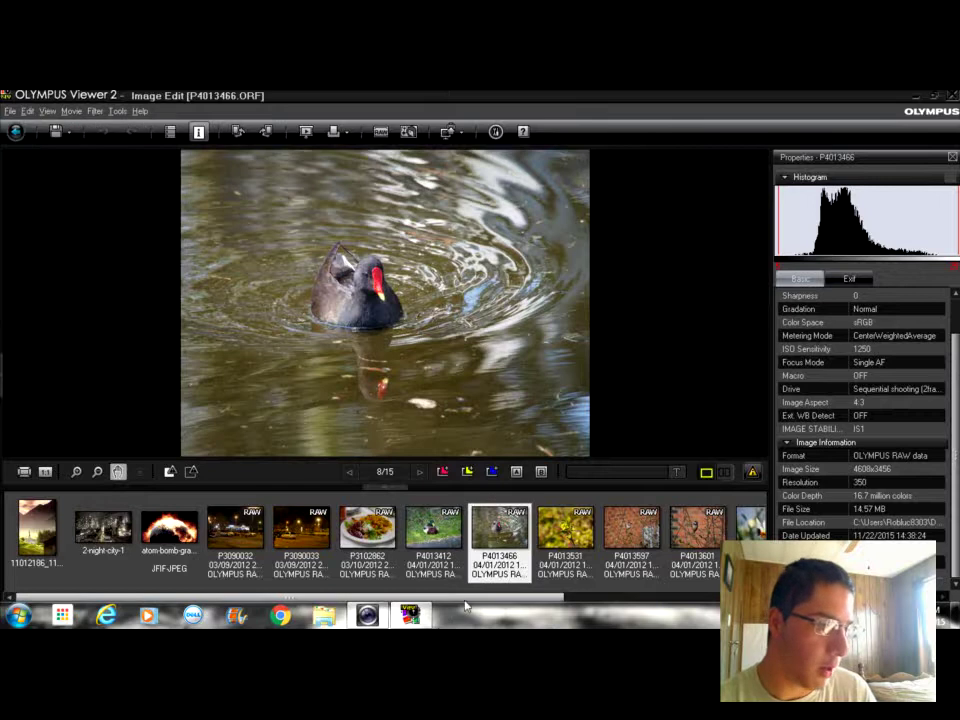
Select the car photo P4013695 and open it in the RAW Development window
{"action": "left_click_drag", "start_coordinate": [465, 598], "coordinate": [671, 583]}
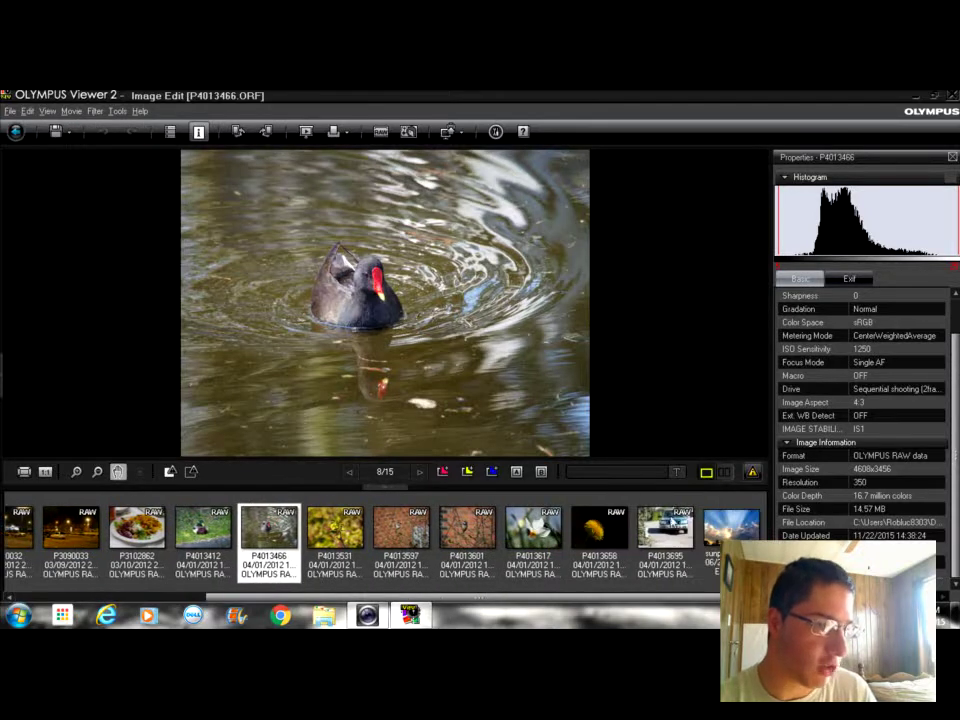
{"action": "left_click", "coordinate": [671, 526]}
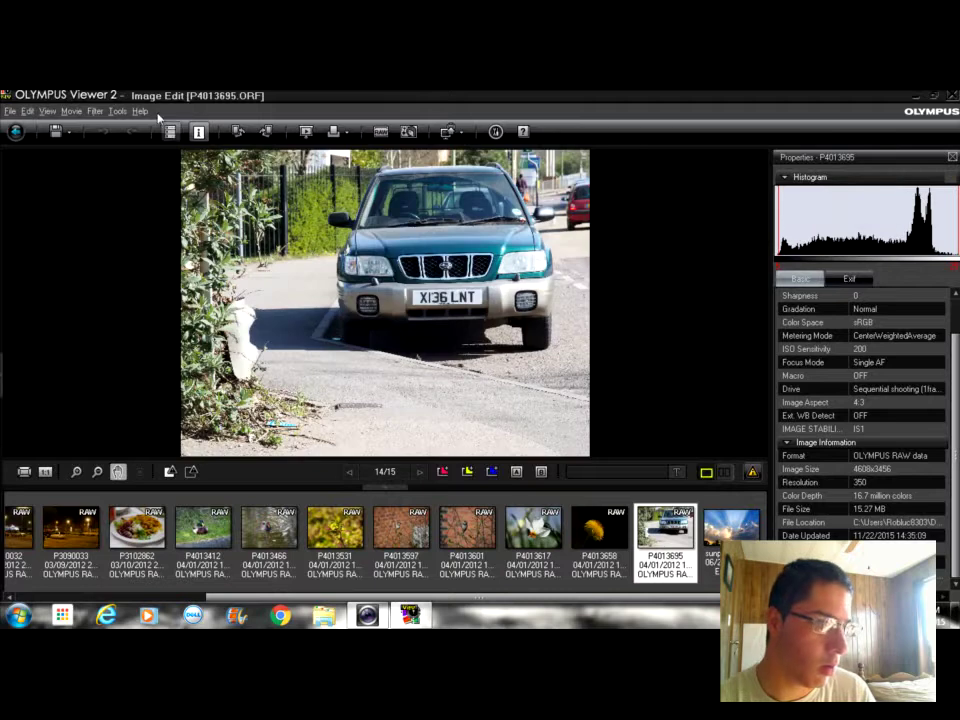
{"action": "left_click", "coordinate": [27, 111]}
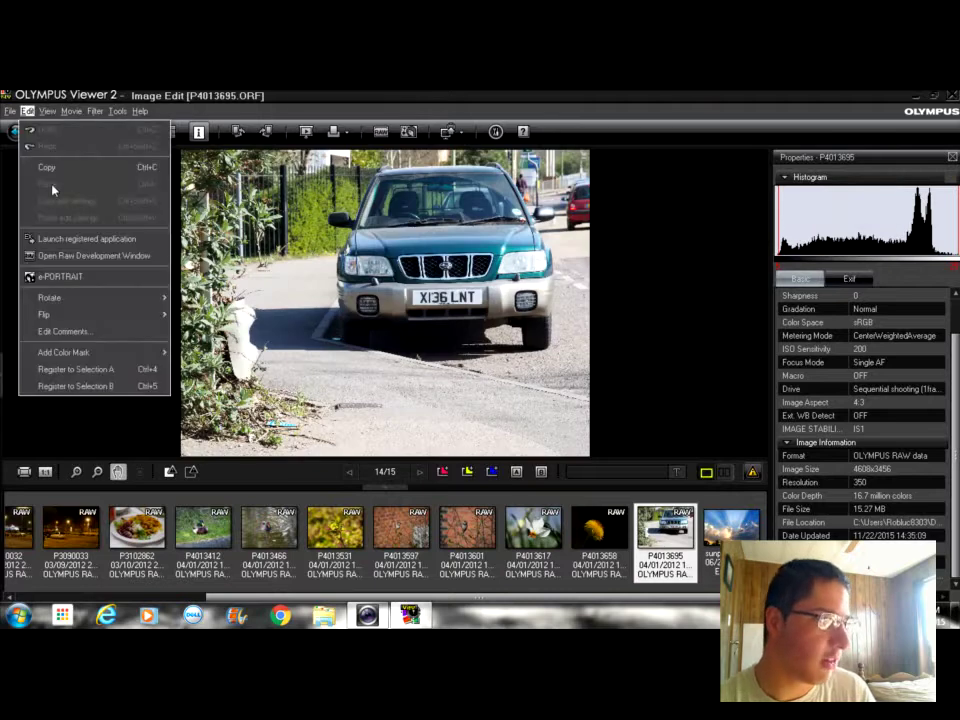
{"action": "left_click", "coordinate": [135, 255]}
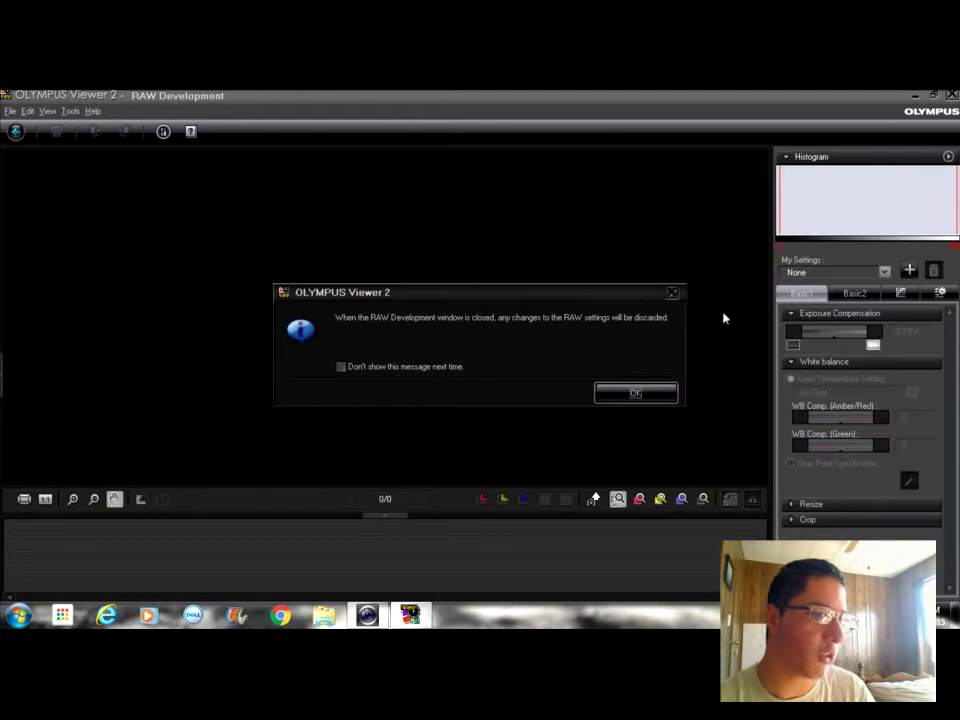
Dismiss the warning, view the car at 1:1 panning toward the headlight, then fit it
{"action": "left_click", "coordinate": [615, 396]}
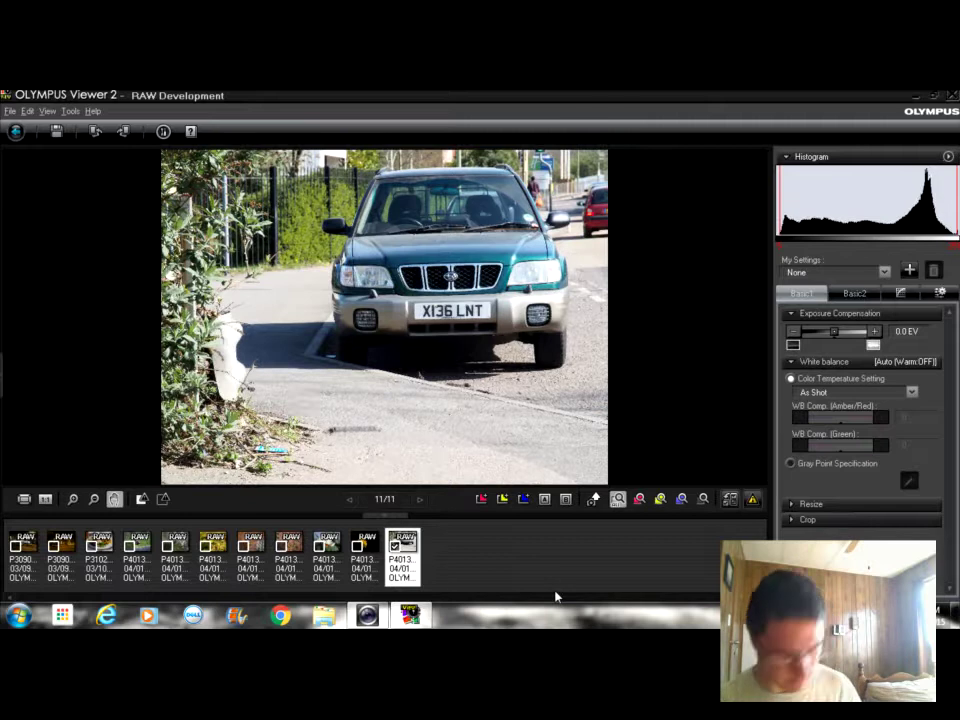
{"action": "left_click", "coordinate": [45, 499]}
{"action": "left_click_drag", "start_coordinate": [379, 334], "coordinate": [433, 250]}
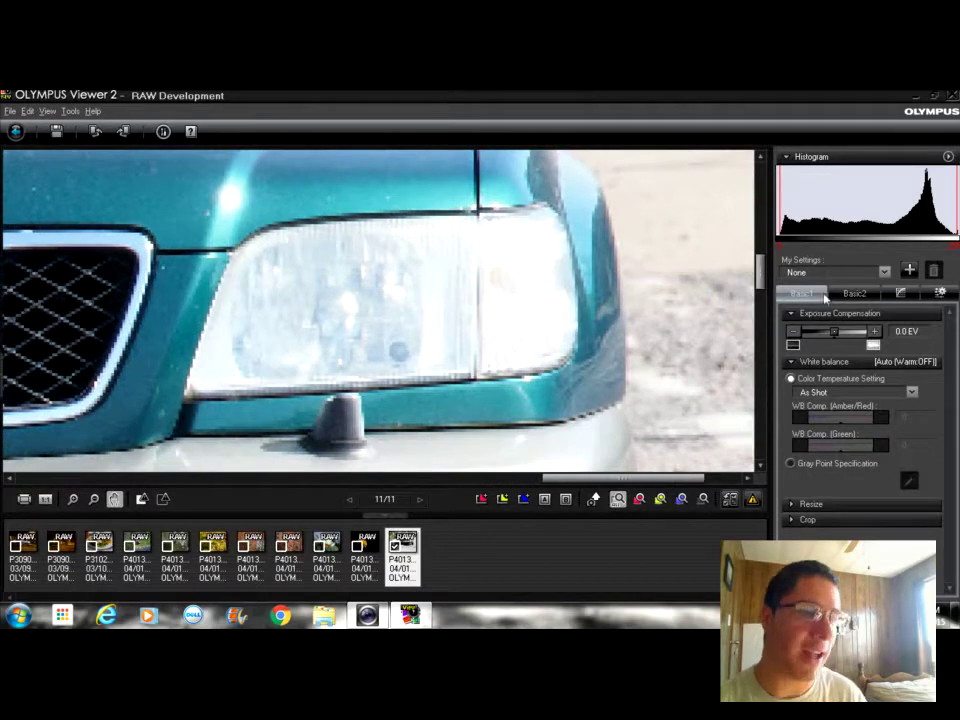
{"action": "double_click", "coordinate": [587, 375]}
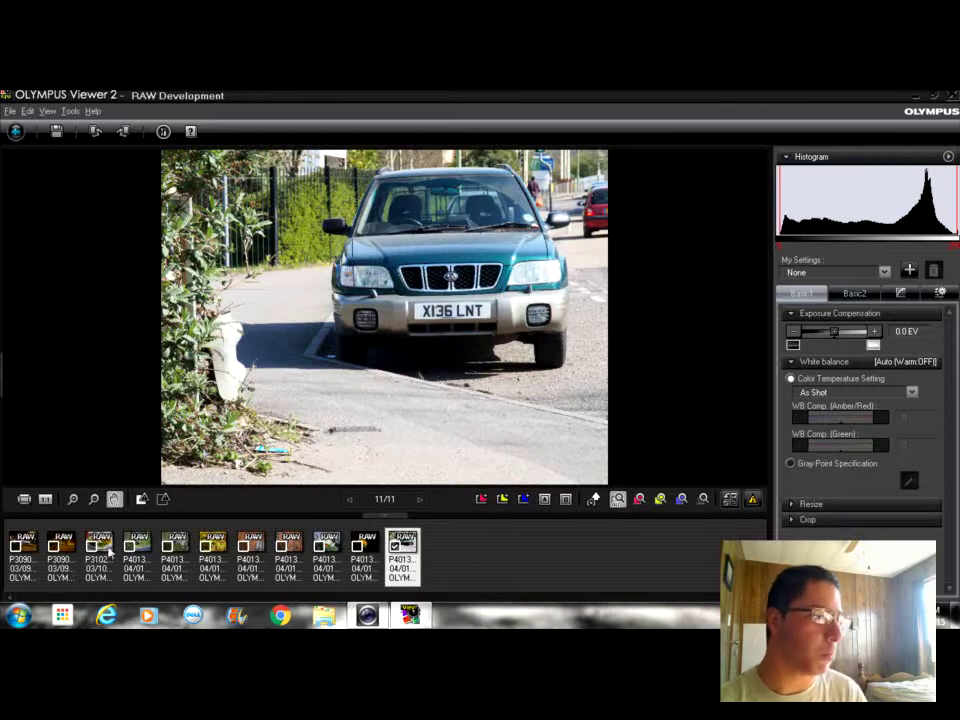
Zoom the car to 100% and pan from the fog light over the number plate to the headlight
{"action": "left_click", "coordinate": [46, 500]}
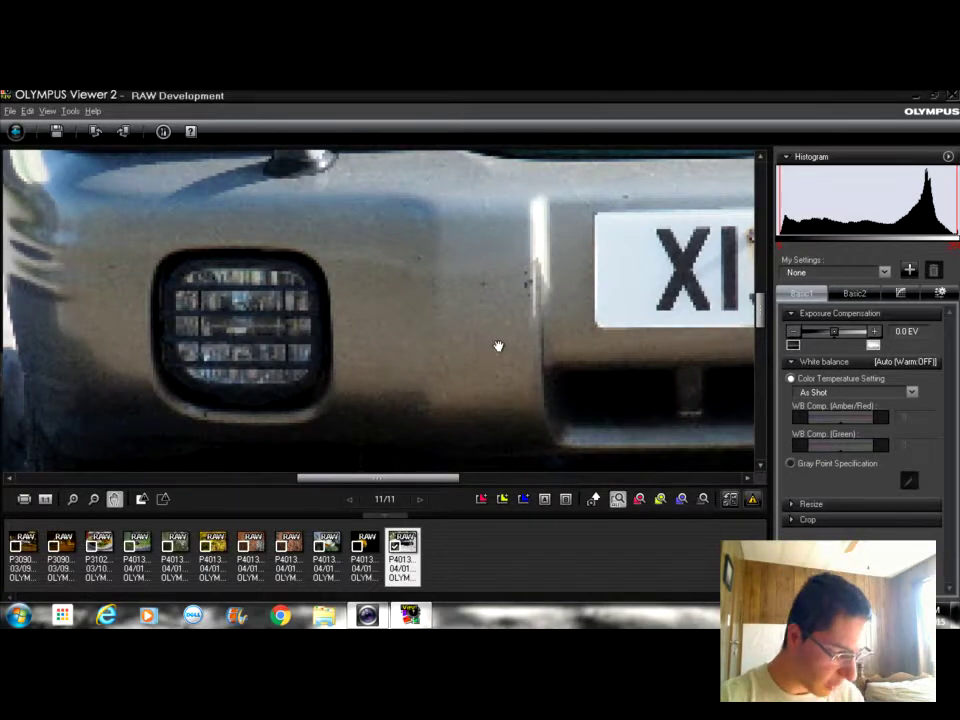
{"action": "left_click_drag", "start_coordinate": [617, 300], "coordinate": [337, 375]}
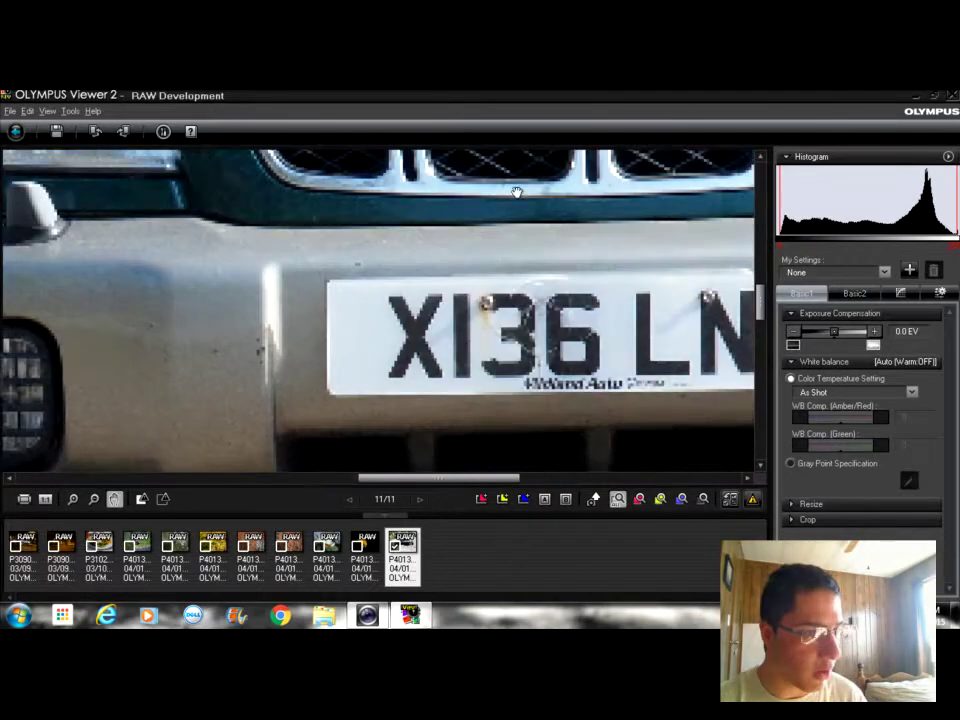
{"action": "left_click_drag", "start_coordinate": [628, 229], "coordinate": [210, 352]}
{"action": "left_click_drag", "start_coordinate": [521, 264], "coordinate": [372, 337]}
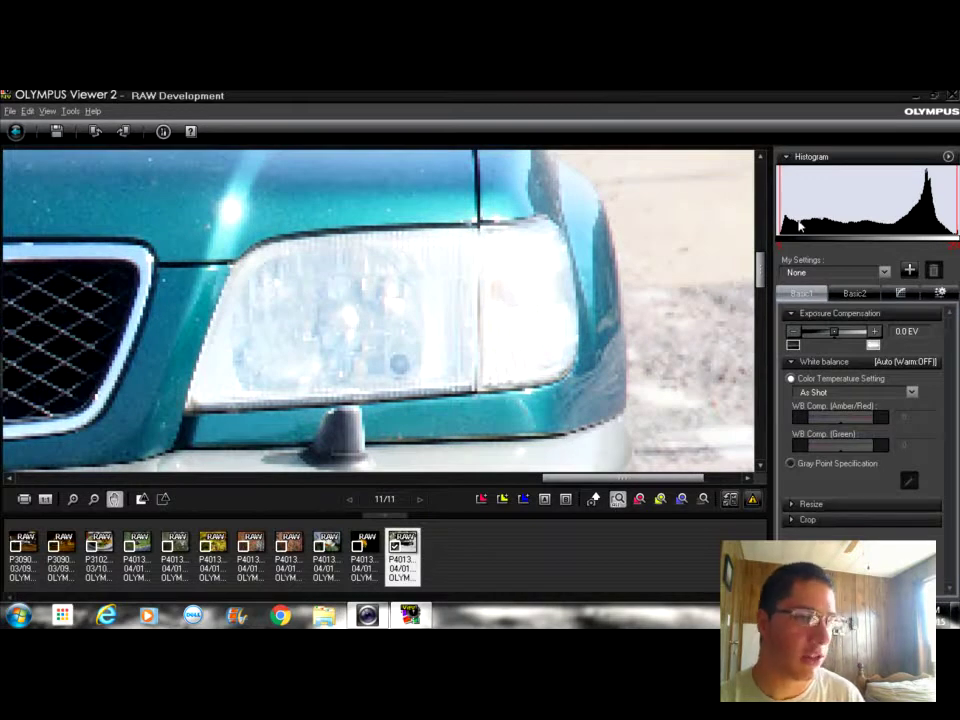
{"action": "left_click", "coordinate": [854, 293]}
Drag the Basic1 Exposure Compensation slider fully left to -2.0 EV
{"action": "left_click", "coordinate": [801, 294]}
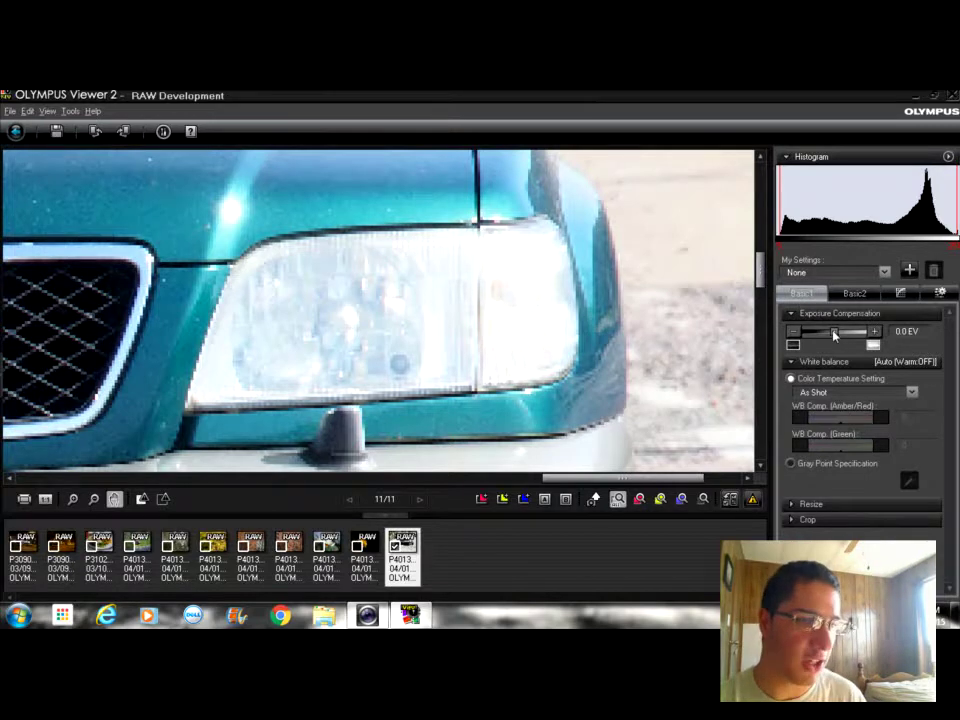
{"action": "left_click_drag", "start_coordinate": [834, 333], "coordinate": [745, 331]}
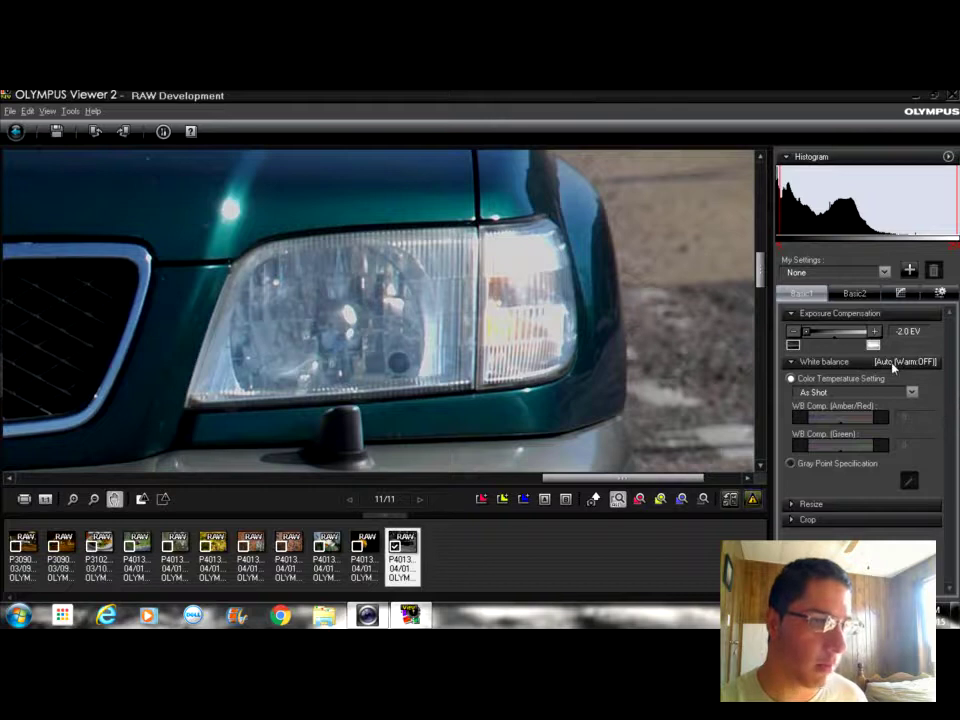
Revert the car photo's RAW development settings to restore 0.0 EV, then browse the Edit menu
{"action": "left_click", "coordinate": [27, 110]}
{"action": "left_click", "coordinate": [40, 127]}
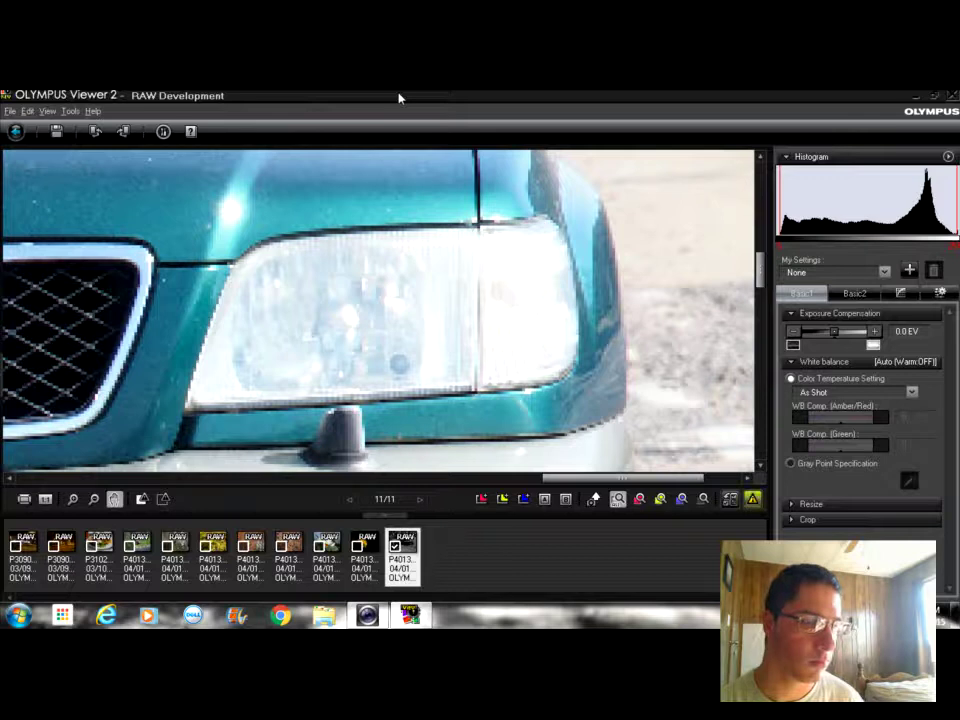
{"action": "left_click", "coordinate": [27, 111]}
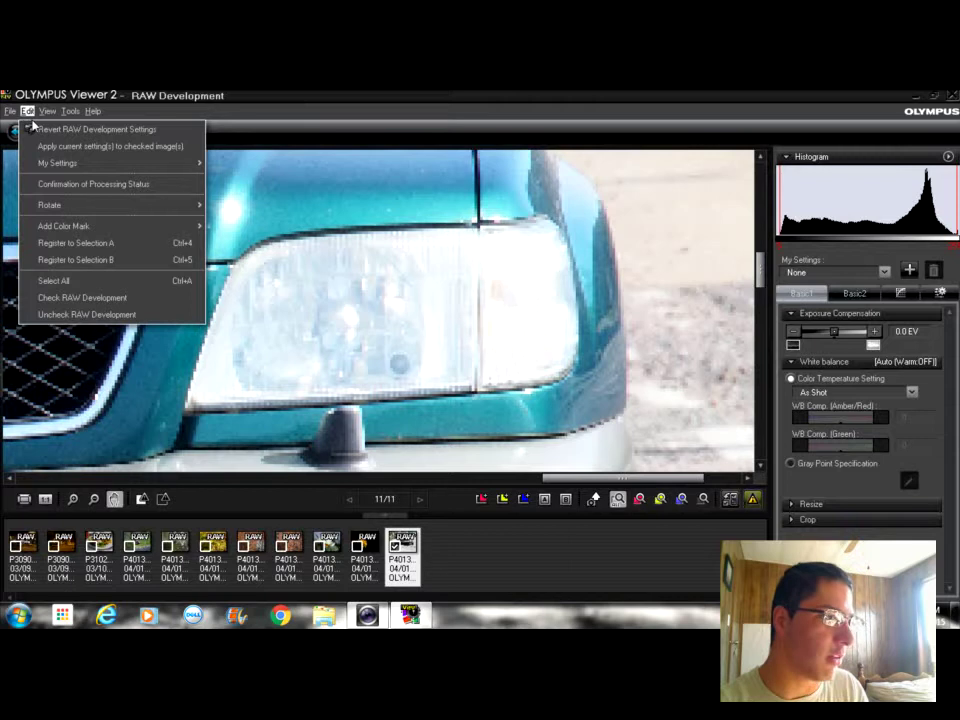
{"action": "mouse_move", "coordinate": [47, 112]}
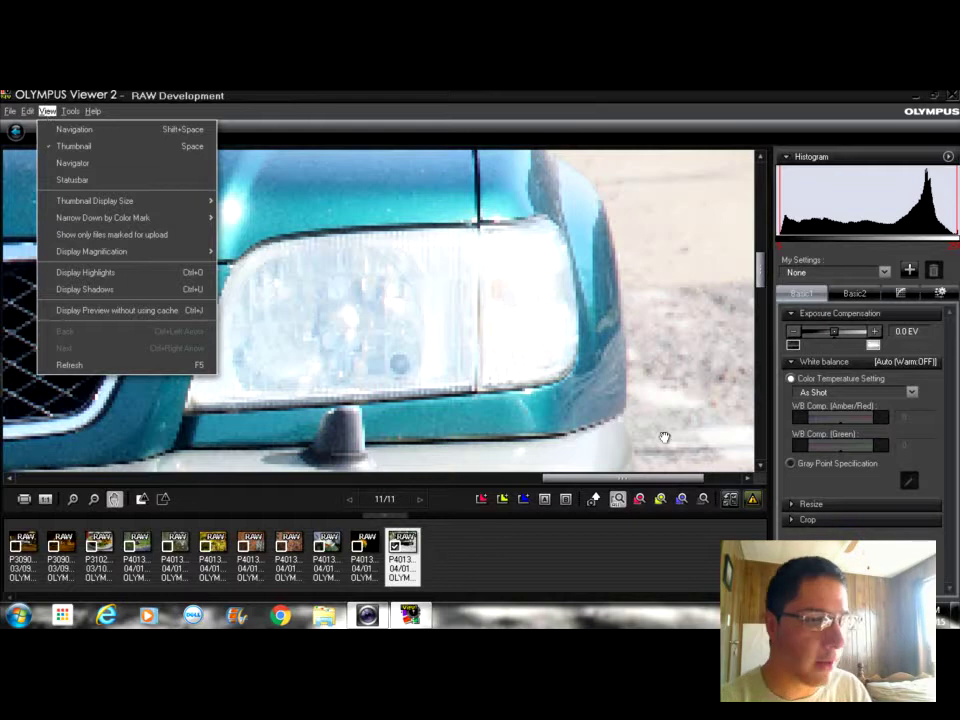
{"action": "left_click", "coordinate": [380, 96]}
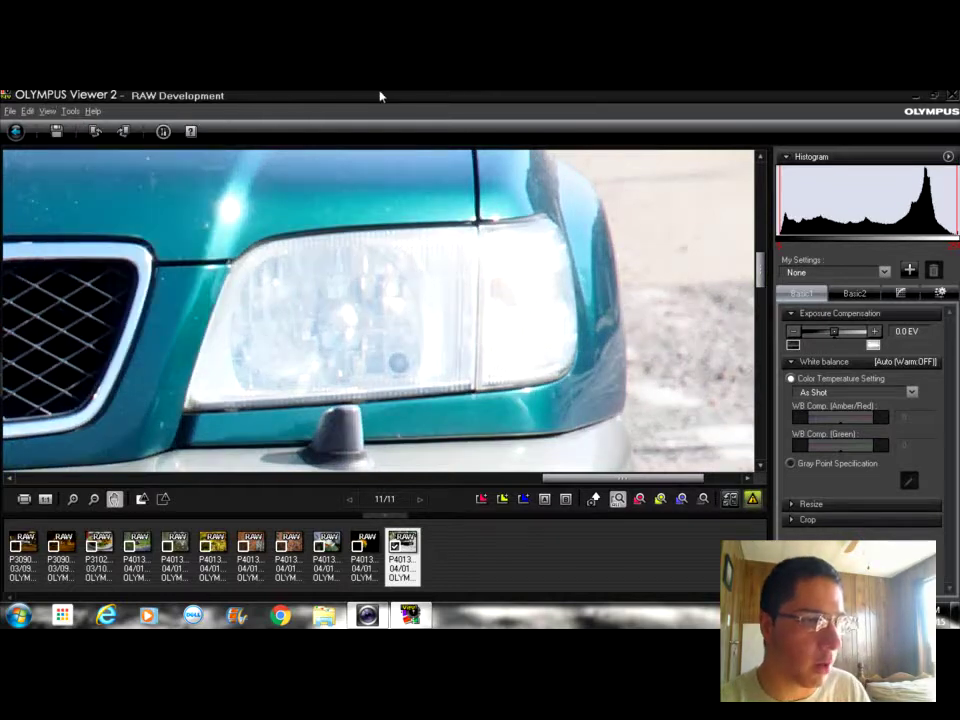
Show Picture Mode settings, fit the car to view, and load the daffodil photo, image 9 of 11
{"action": "left_click", "coordinate": [852, 294]}
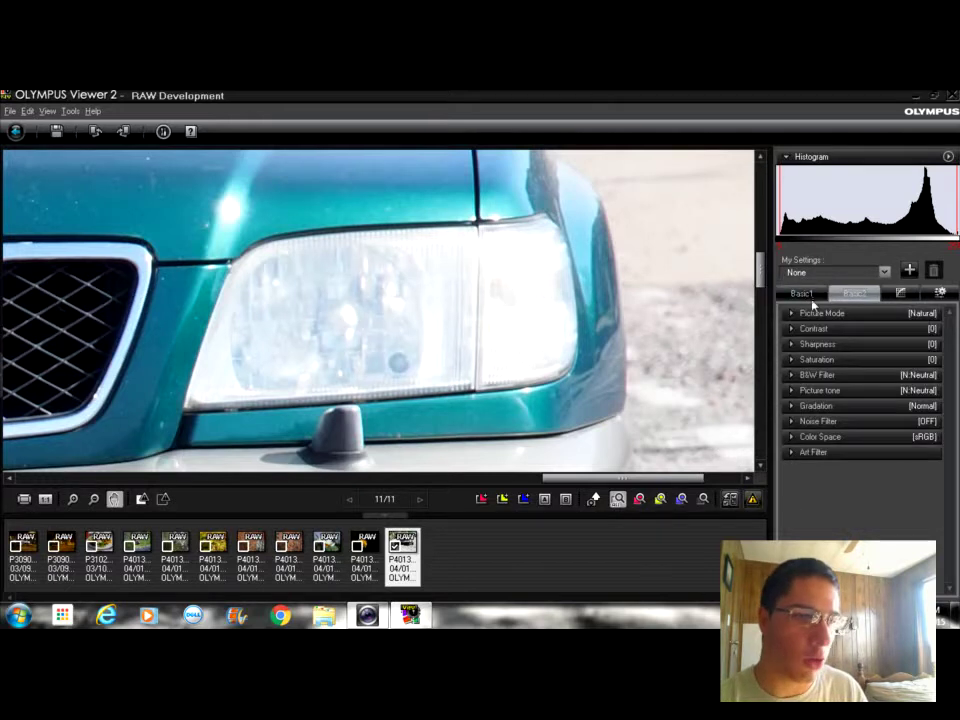
{"action": "left_click", "coordinate": [24, 498]}
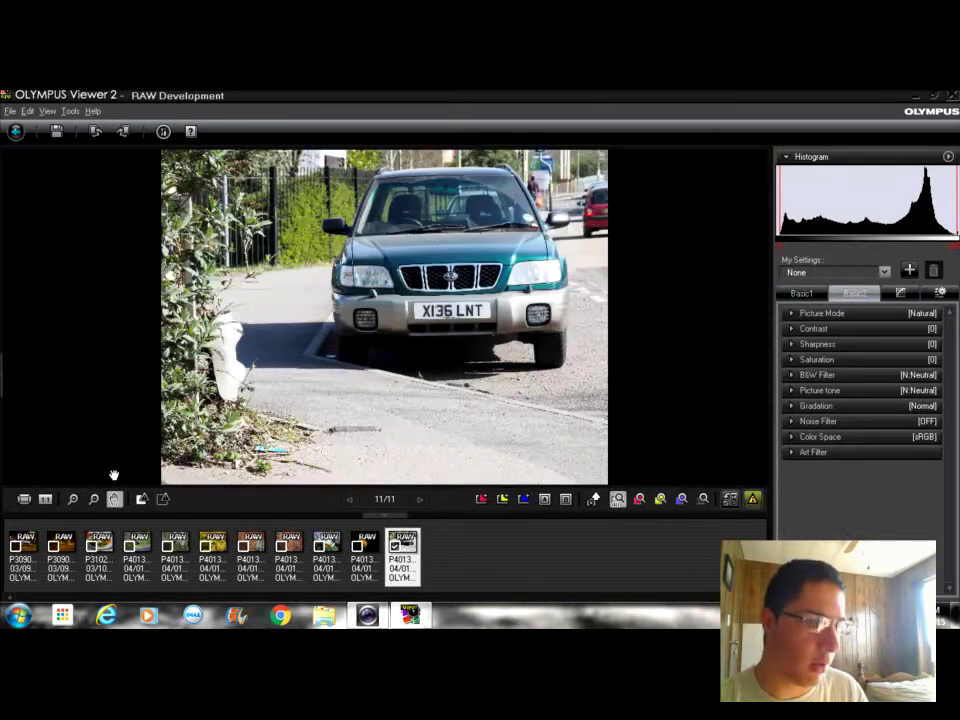
{"action": "left_click", "coordinate": [330, 556]}
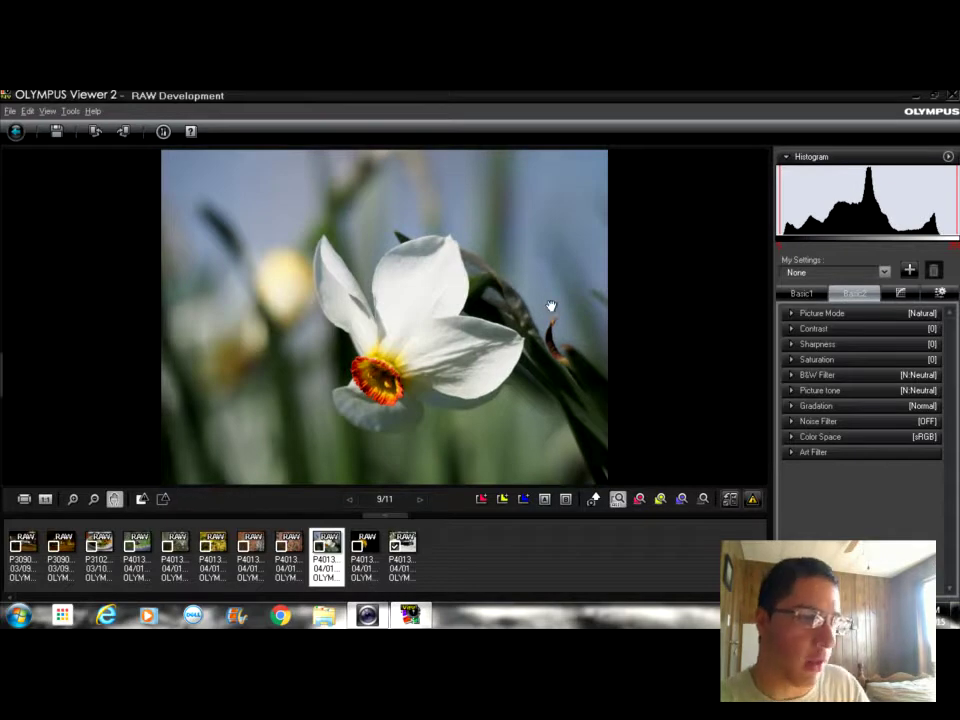
Hide the thumbnail strip and choose Pop Art from the Basic2 Art Filter list for the daffodil
{"action": "left_click", "coordinate": [390, 516]}
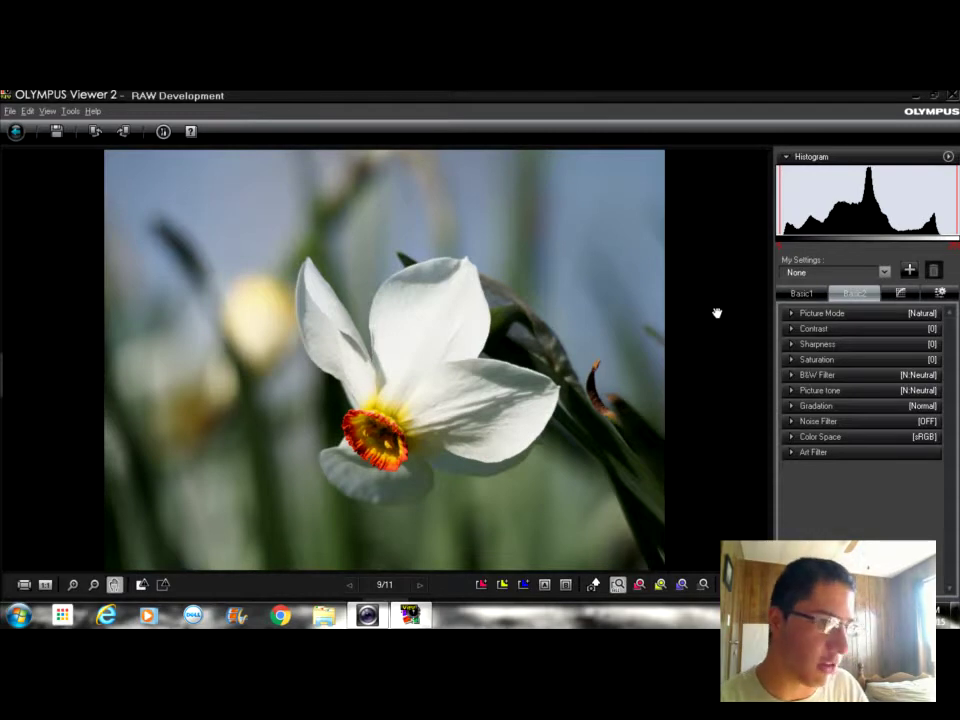
{"action": "left_click", "coordinate": [793, 452]}
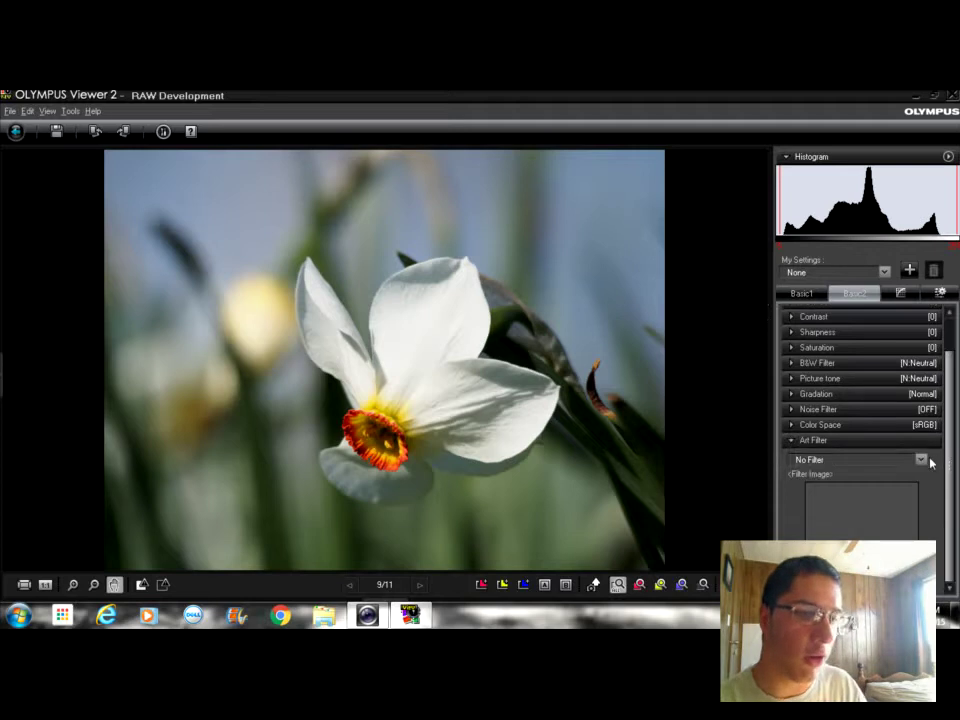
{"action": "left_click", "coordinate": [923, 460]}
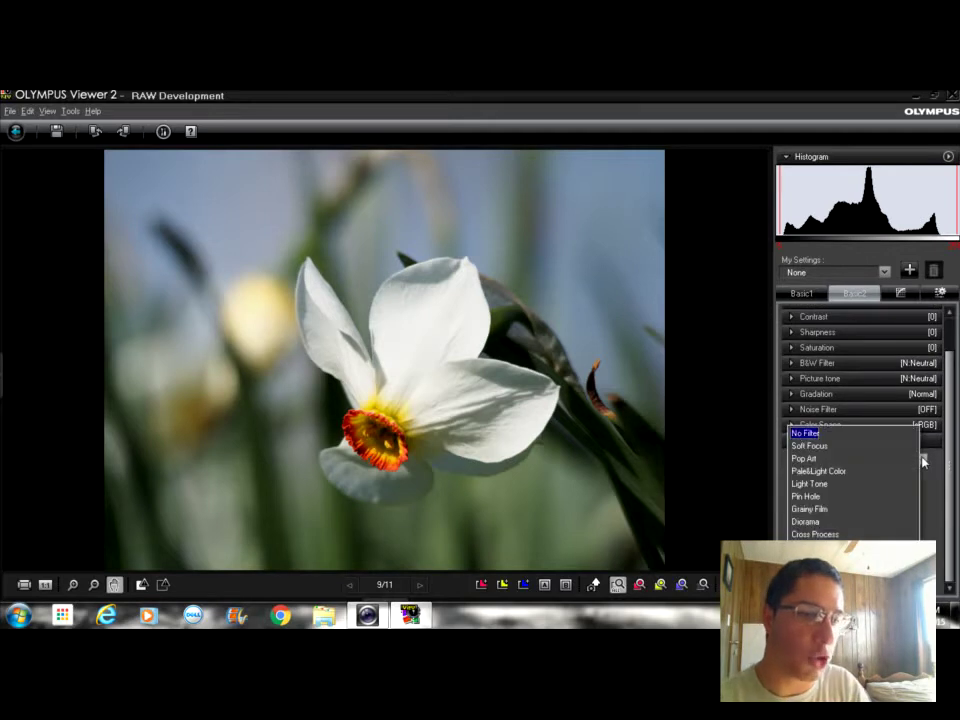
{"action": "left_click", "coordinate": [815, 459]}
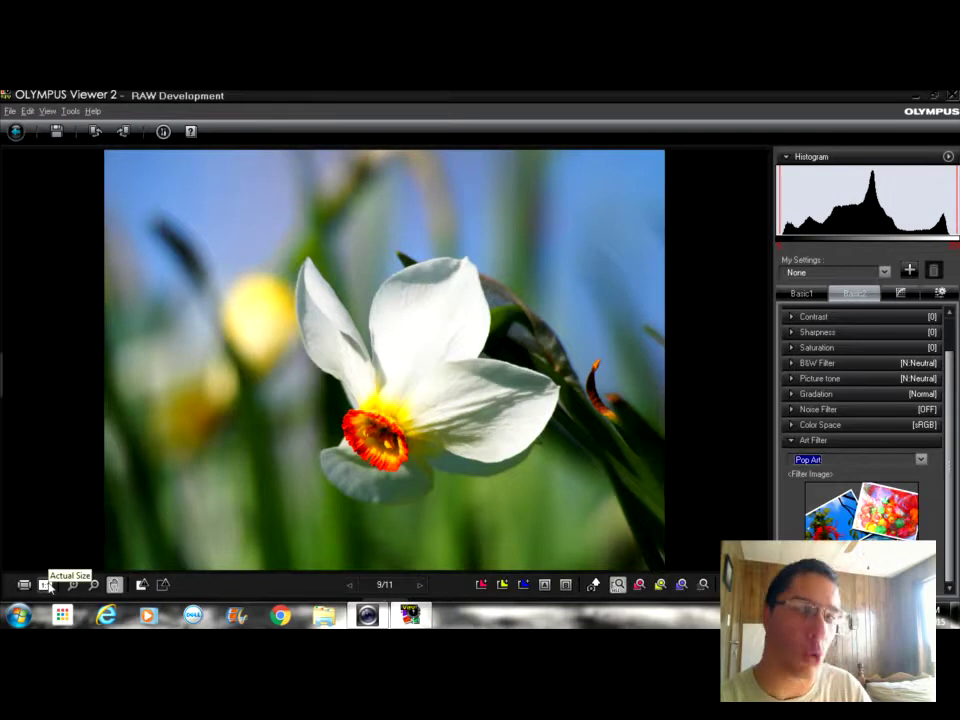
View the Pop Art daffodil at actual size, pan across the trumpet and petals, then fit to window
{"action": "left_click", "coordinate": [45, 585]}
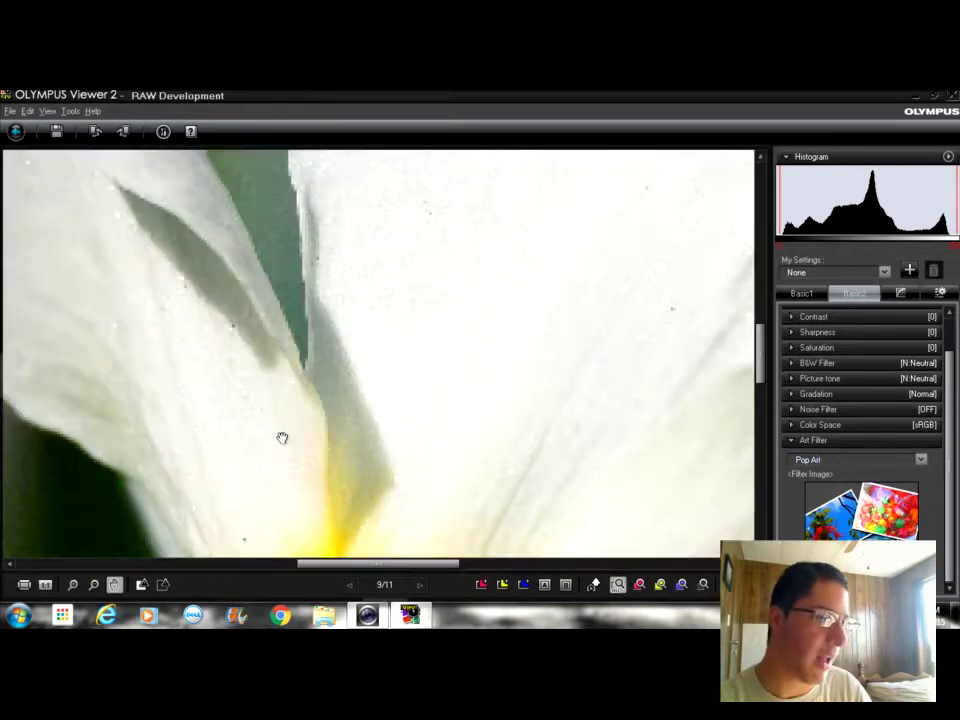
{"action": "left_click_drag", "start_coordinate": [307, 441], "coordinate": [311, 141]}
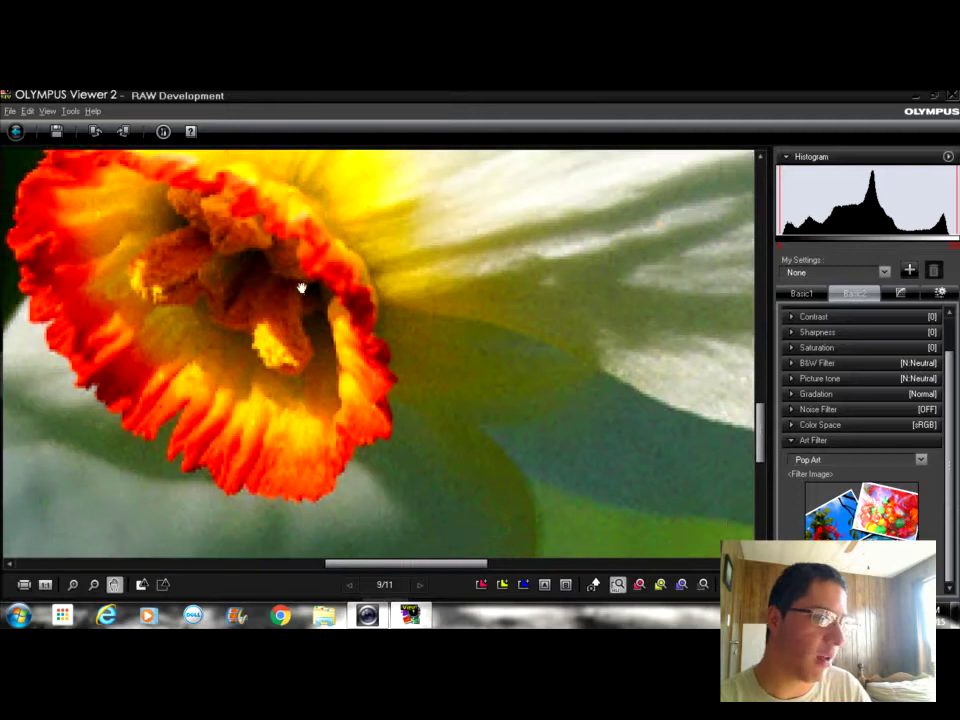
{"action": "left_click_drag", "start_coordinate": [343, 293], "coordinate": [407, 289]}
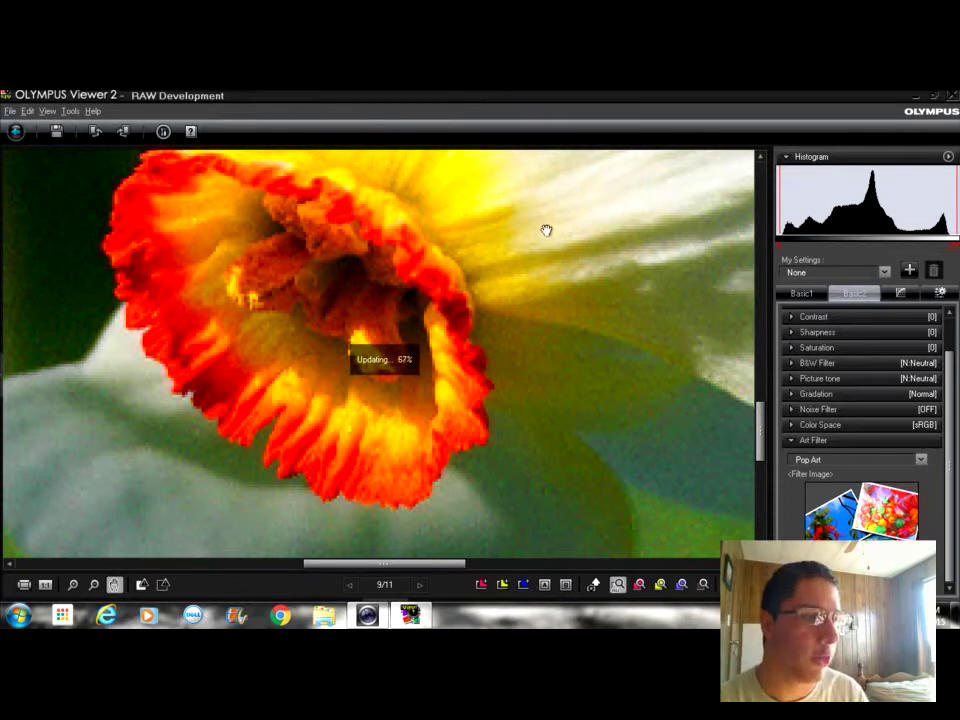
{"action": "left_click_drag", "start_coordinate": [546, 229], "coordinate": [579, 264]}
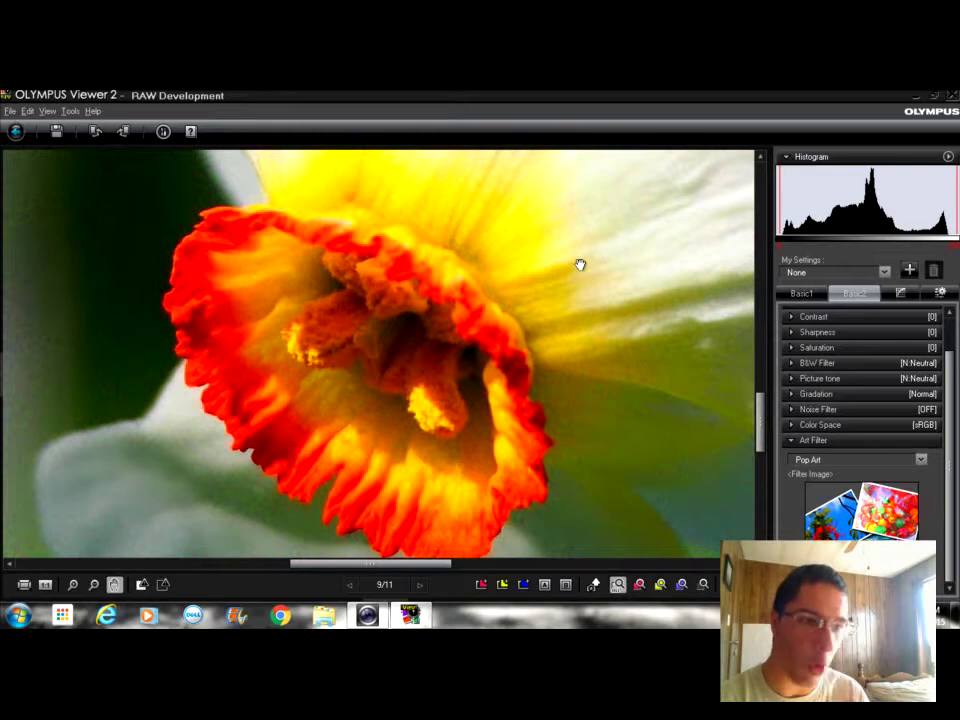
{"action": "left_click_drag", "start_coordinate": [193, 446], "coordinate": [162, 456]}
{"action": "left_click", "coordinate": [25, 584]}
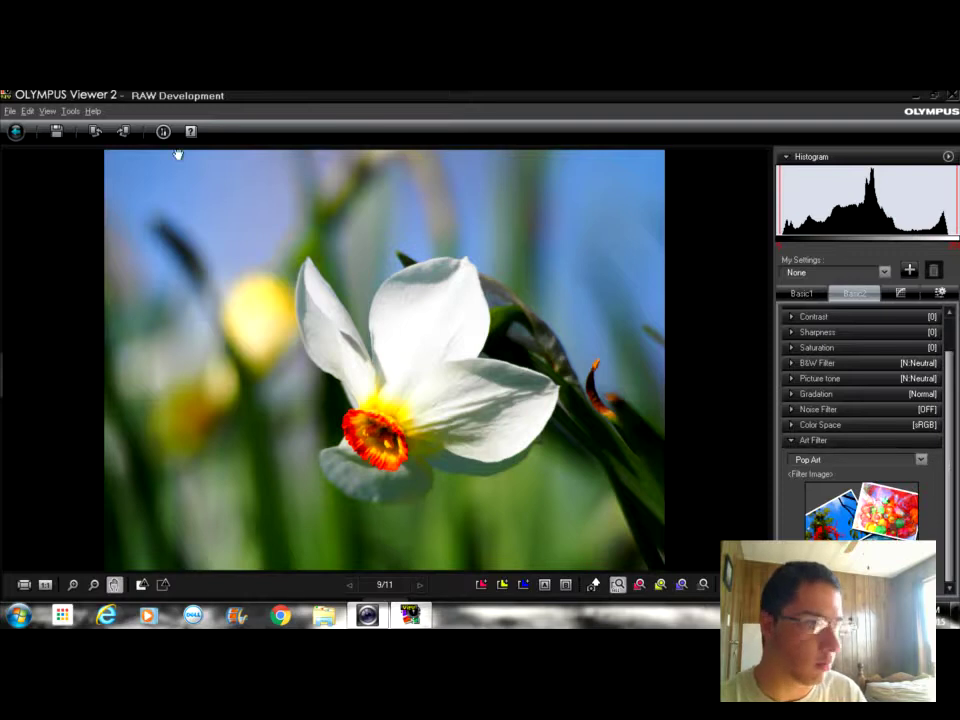
Revert the daffodil's RAW development settings so the Pop Art filter is removed
{"action": "left_click", "coordinate": [30, 111]}
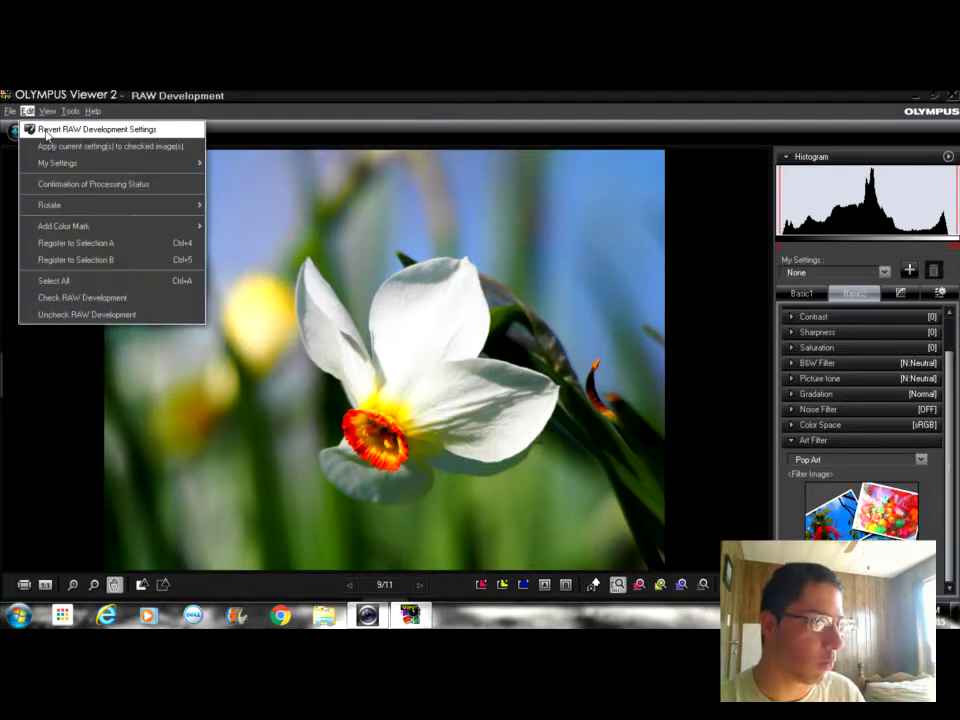
{"action": "left_click", "coordinate": [40, 129]}
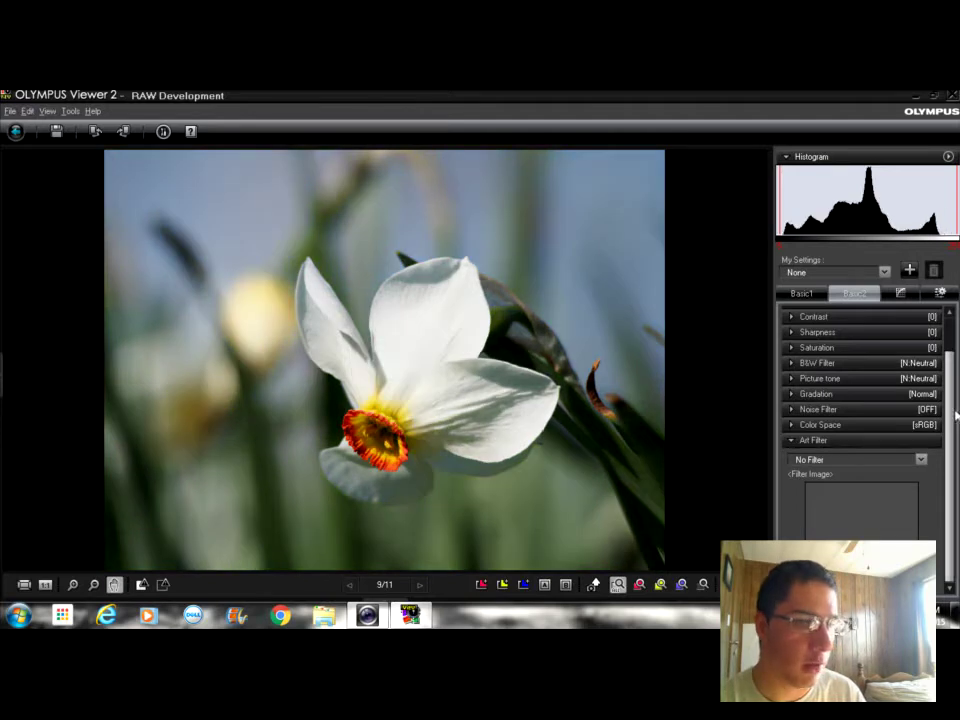
{"action": "scroll", "coordinate": [951, 360], "scroll_direction": "up", "scroll_amount": 1}
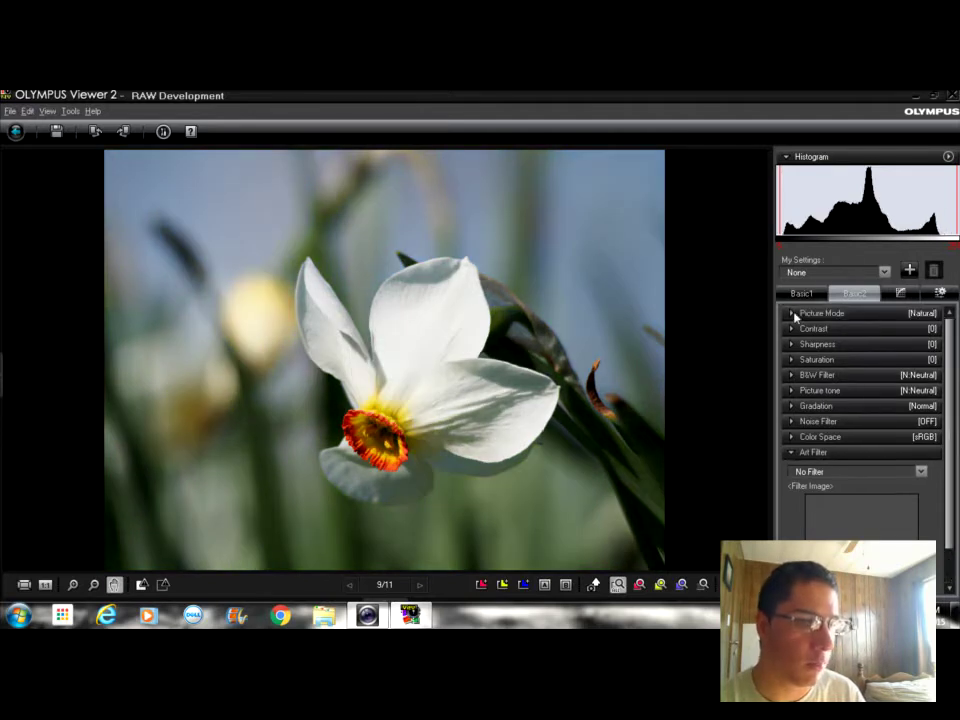
Turn on Distortion Correction in the lens correction settings
{"action": "left_click", "coordinate": [900, 293]}
{"action": "left_click", "coordinate": [934, 293]}
{"action": "left_click", "coordinate": [791, 314]}
{"action": "left_click", "coordinate": [794, 316]}
{"action": "left_click", "coordinate": [792, 345]}
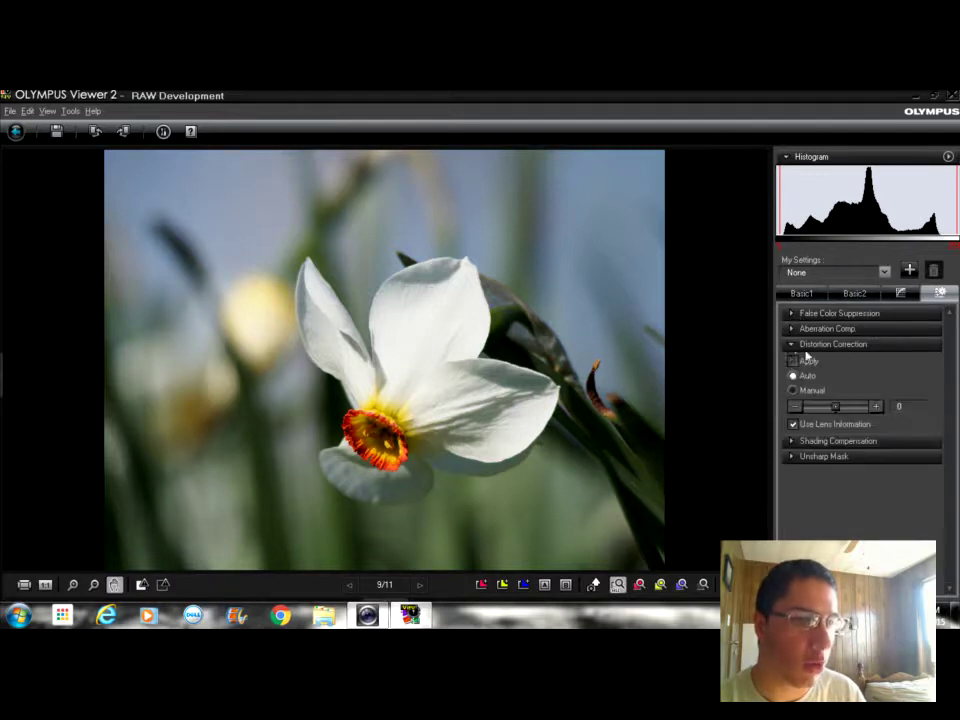
{"action": "left_click", "coordinate": [793, 361]}
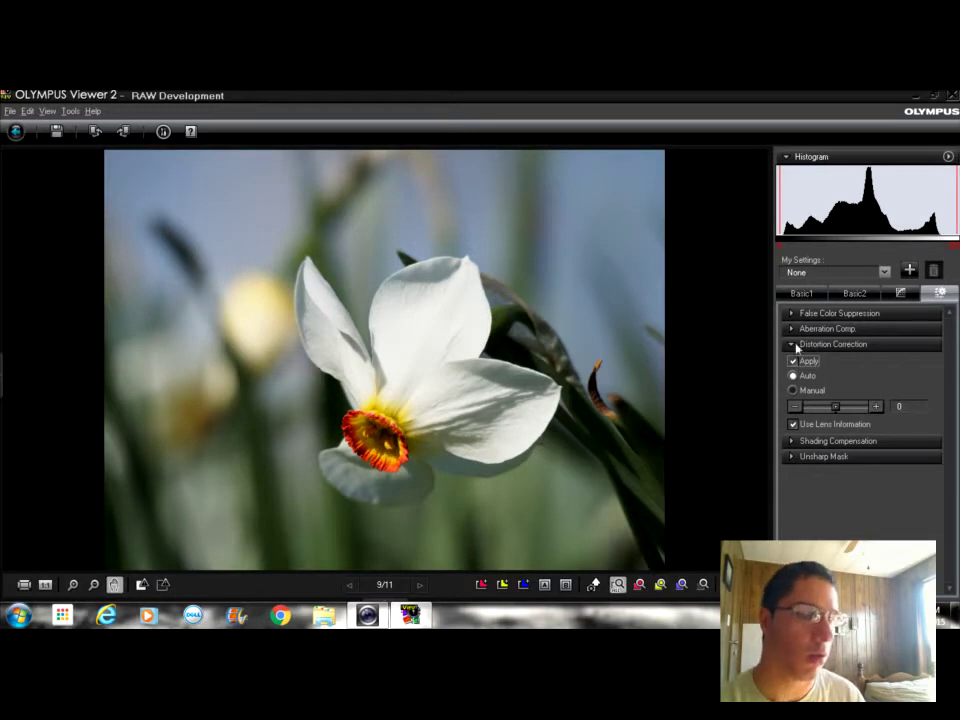
Toggle Distortion Correction off, on and off again, then expand the Aberration Comp. options
{"action": "left_click", "coordinate": [793, 362]}
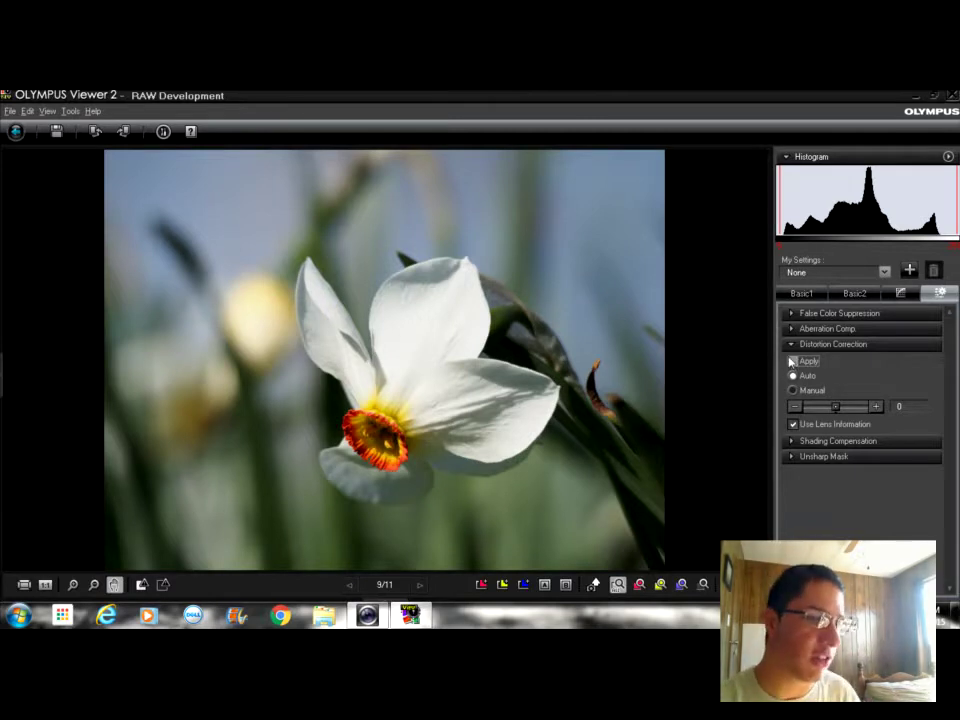
{"action": "left_click", "coordinate": [792, 361]}
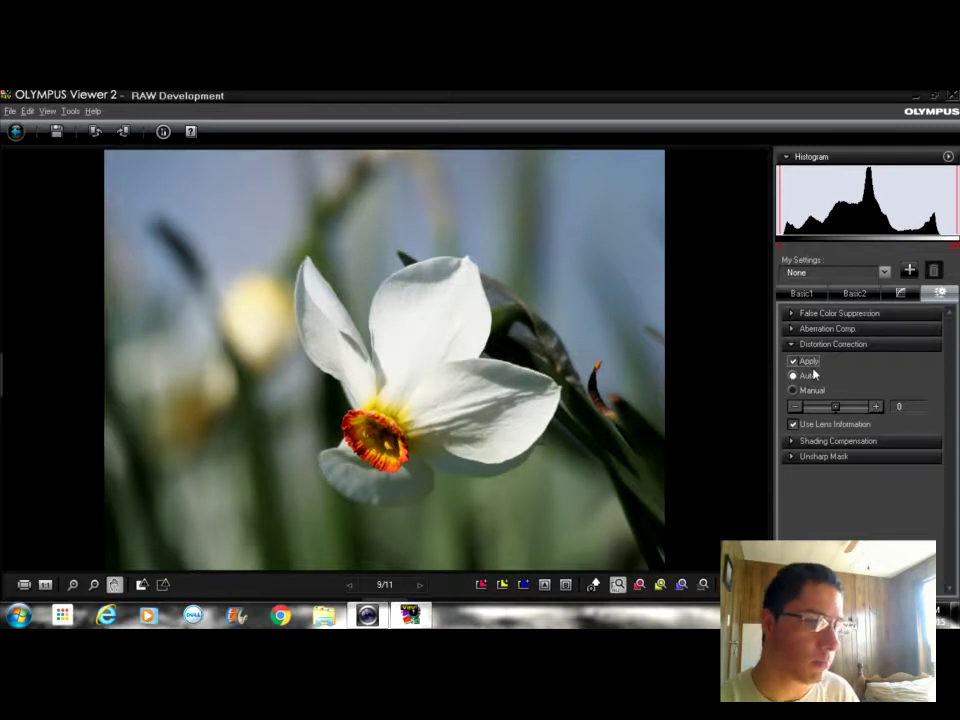
{"action": "left_click", "coordinate": [792, 362]}
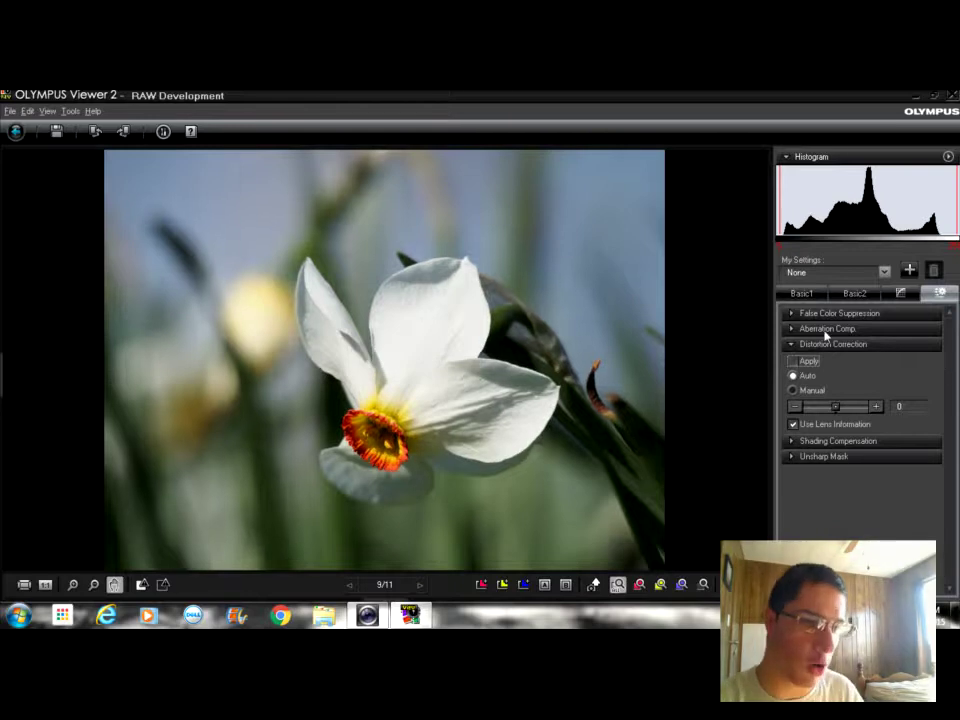
{"action": "left_click", "coordinate": [798, 329]}
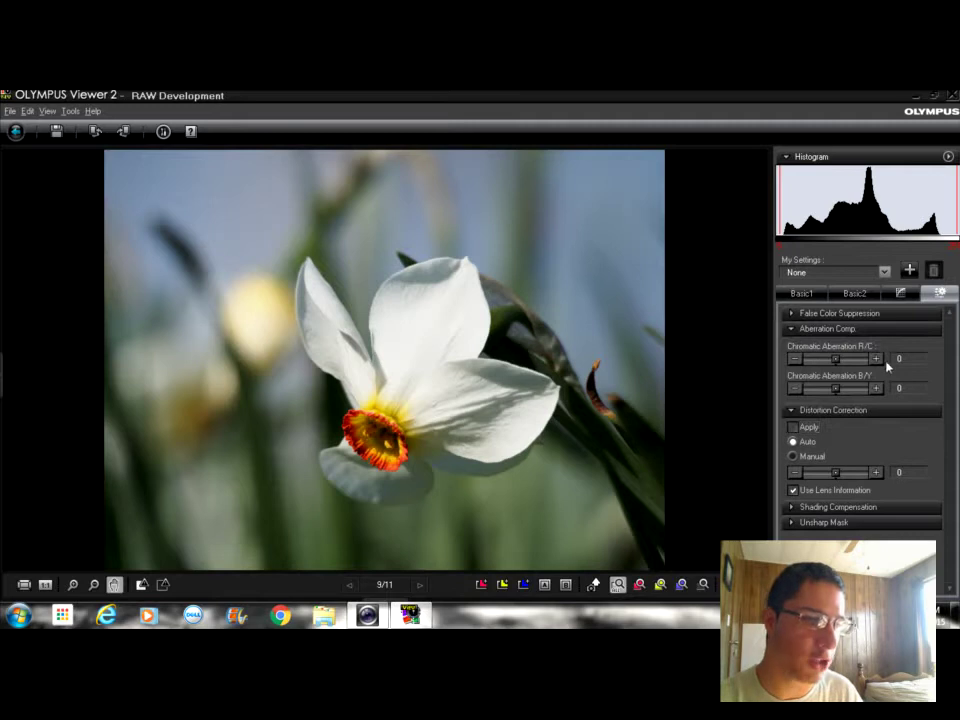
Browse False Color Suppression and Shading Compensation options, then check the petals at 100% and refit
{"action": "left_click", "coordinate": [790, 328]}
{"action": "left_click", "coordinate": [791, 314]}
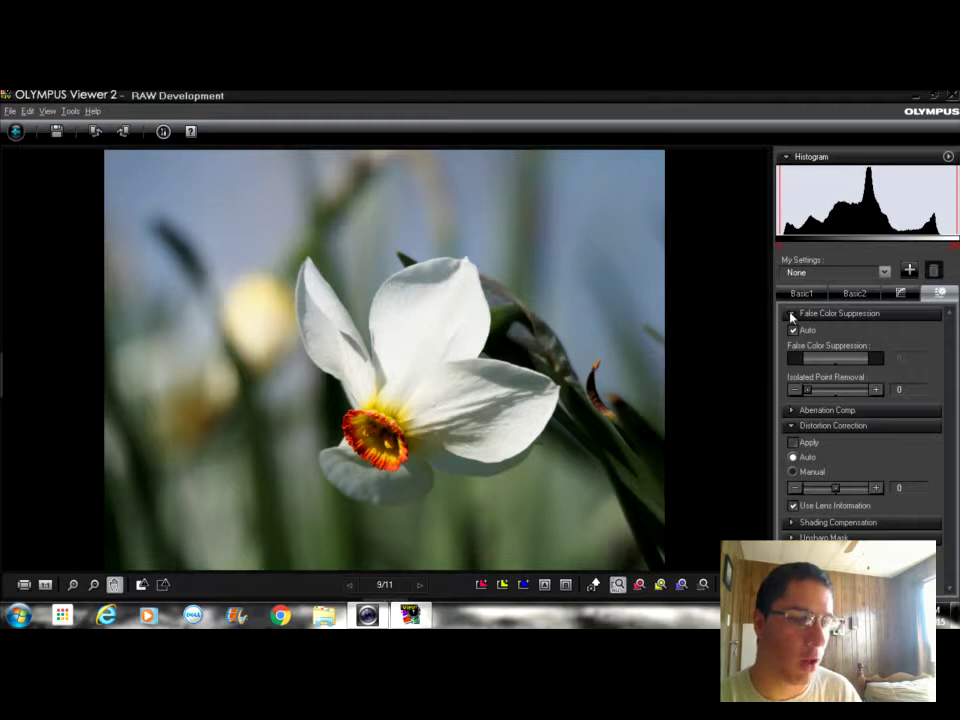
{"action": "left_click", "coordinate": [791, 314]}
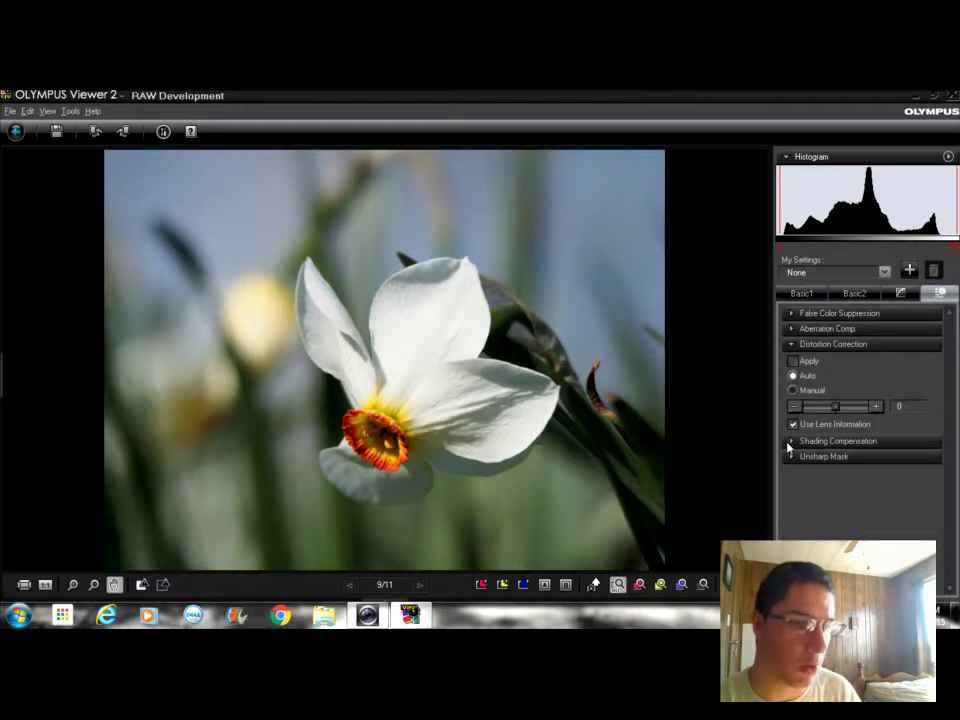
{"action": "left_click", "coordinate": [791, 441]}
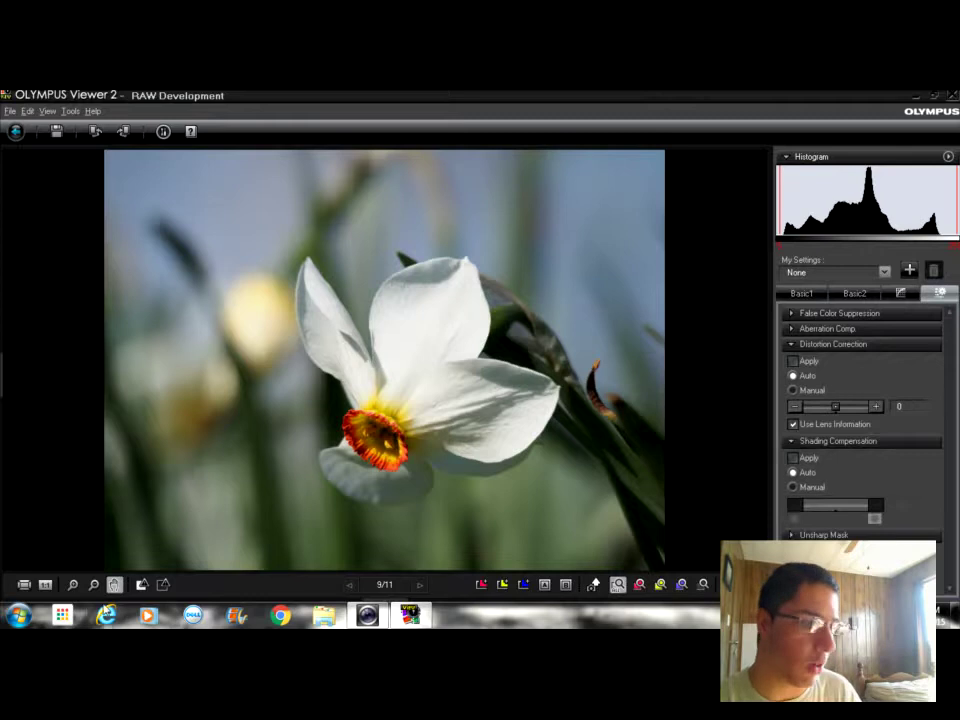
{"action": "left_click", "coordinate": [72, 584]}
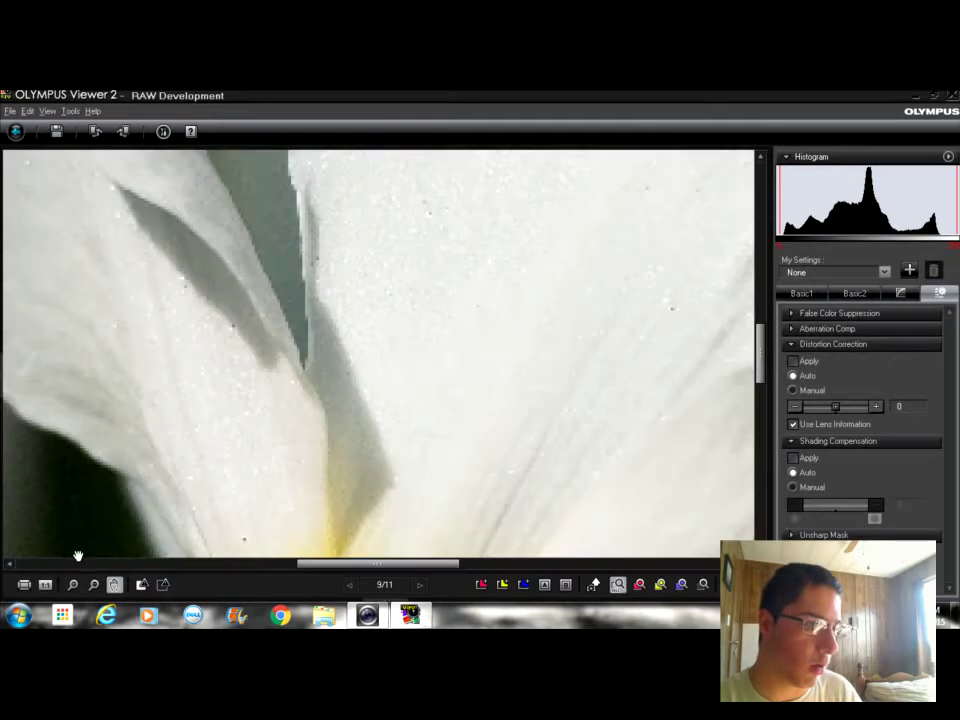
{"action": "left_click", "coordinate": [23, 586]}
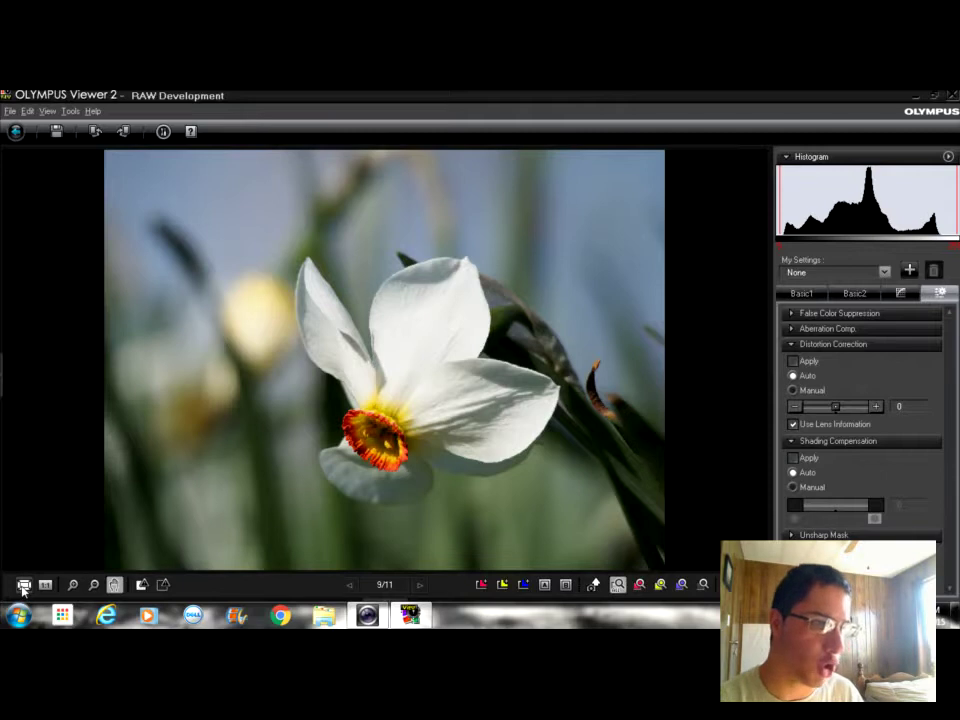
Check the petals at 100% and refit, then apply and remove Shading Compensation
{"action": "left_click", "coordinate": [44, 584]}
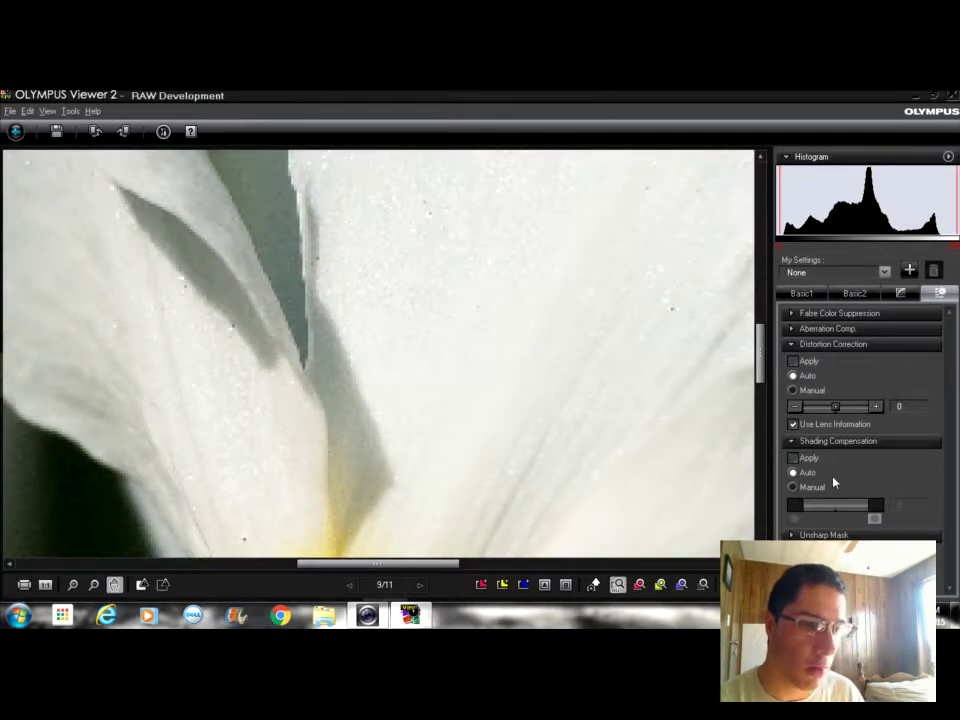
{"action": "left_click", "coordinate": [23, 584]}
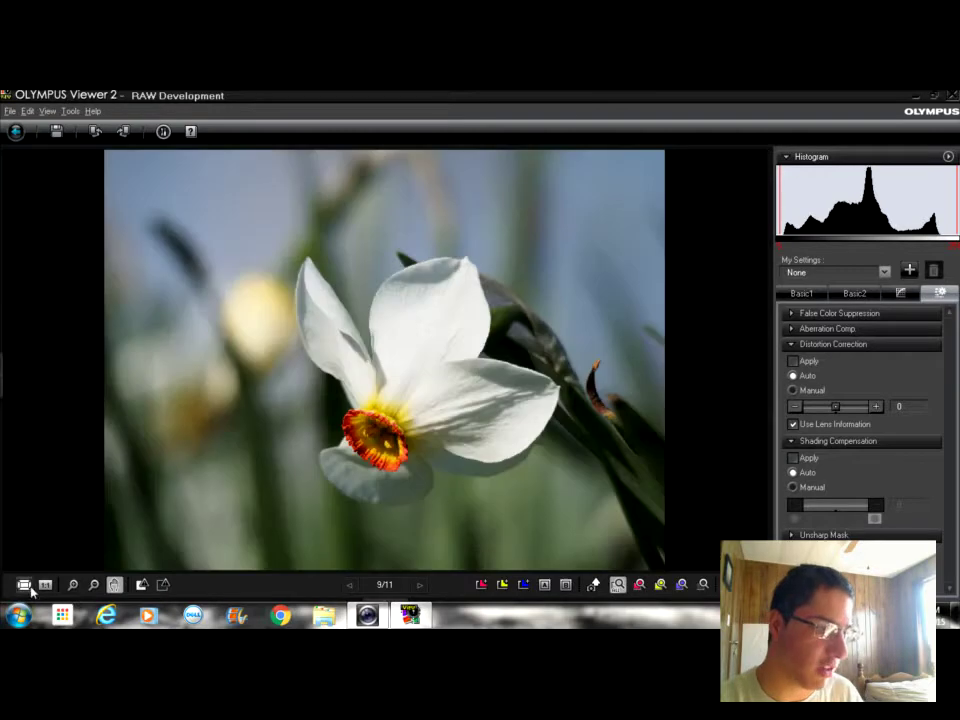
{"action": "left_click", "coordinate": [793, 458]}
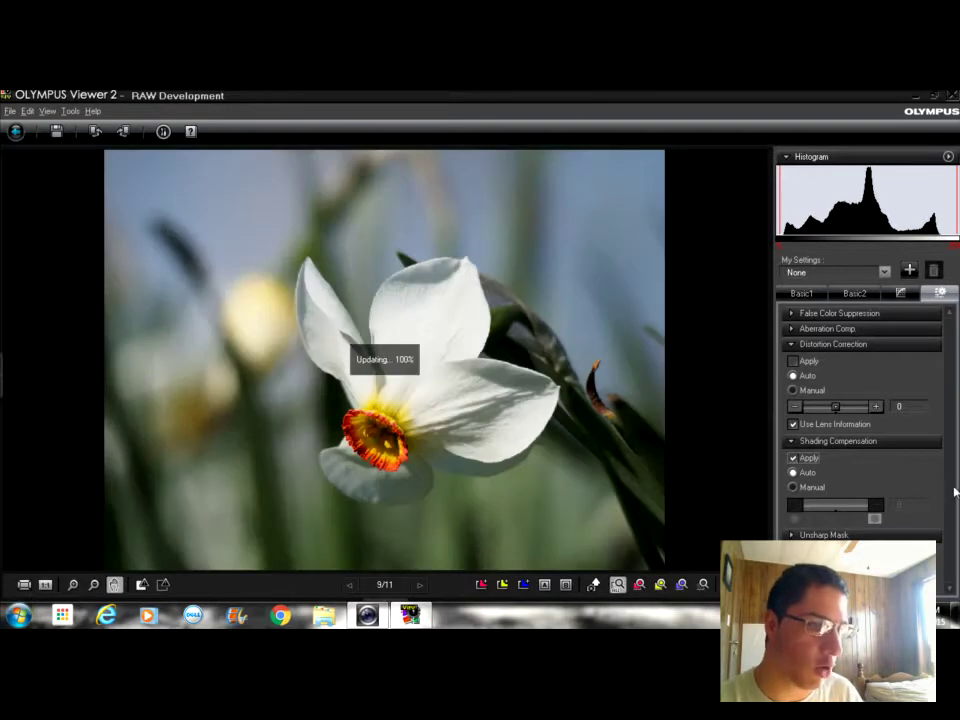
{"action": "left_click", "coordinate": [794, 458]}
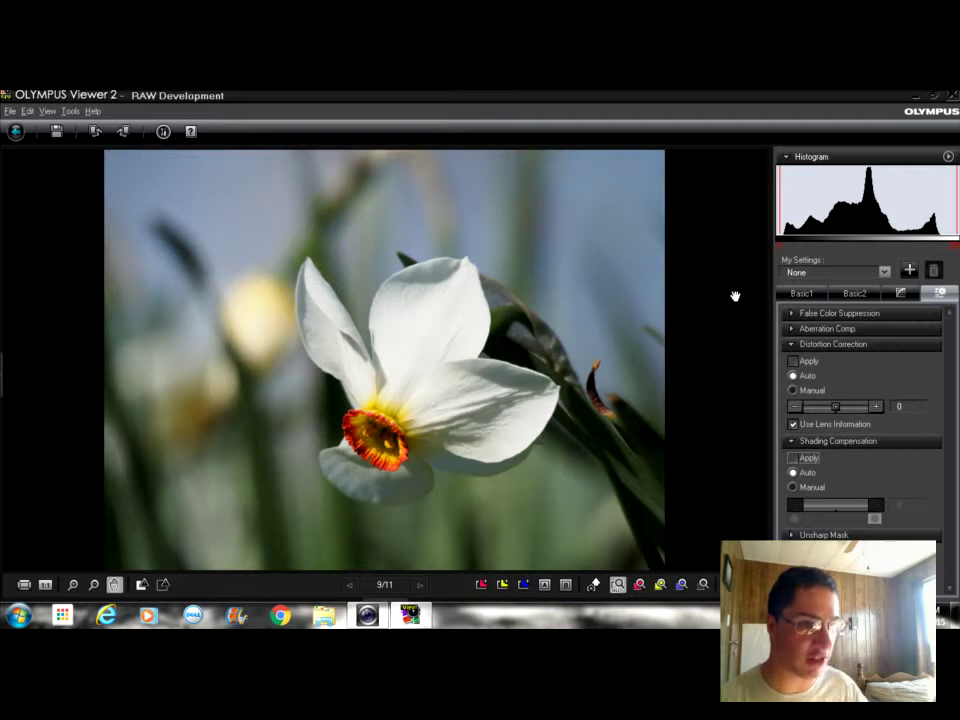
Switch to the Basic2 settings: Natural picture mode, contrast and saturation at 0, No Filter
{"action": "left_click", "coordinate": [856, 293]}
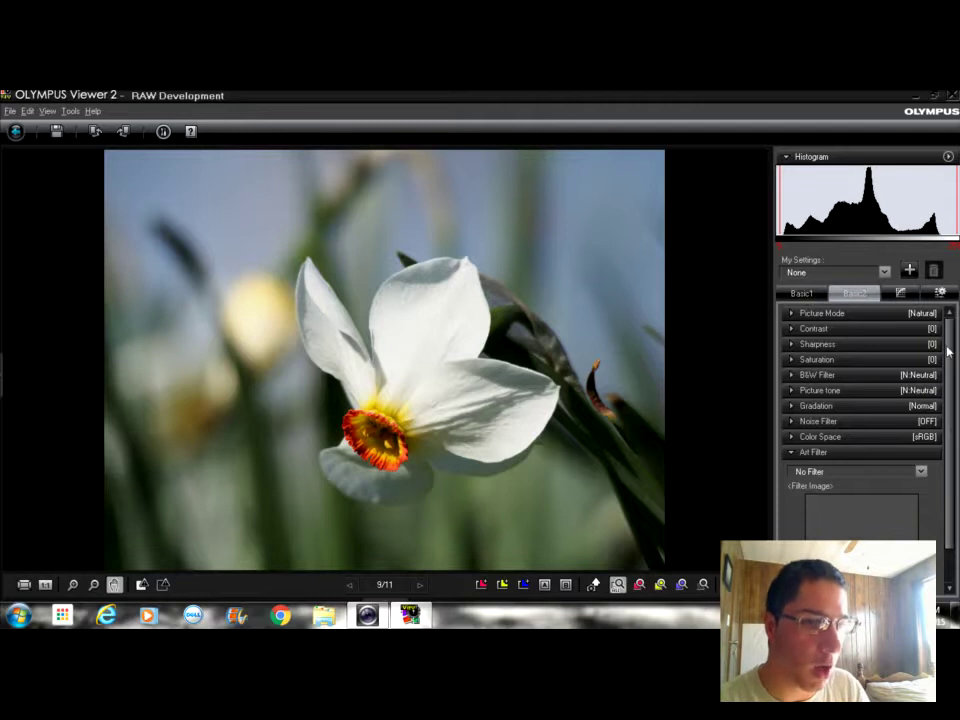
Review the Basic1 exposure at 0.0 EV and white balance, then exit RAW Development
{"action": "scroll", "coordinate": [948, 350], "scroll_direction": "down", "scroll_amount": 1}
{"action": "scroll", "coordinate": [934, 343], "scroll_direction": "up", "scroll_amount": 1}
{"action": "left_click", "coordinate": [810, 295]}
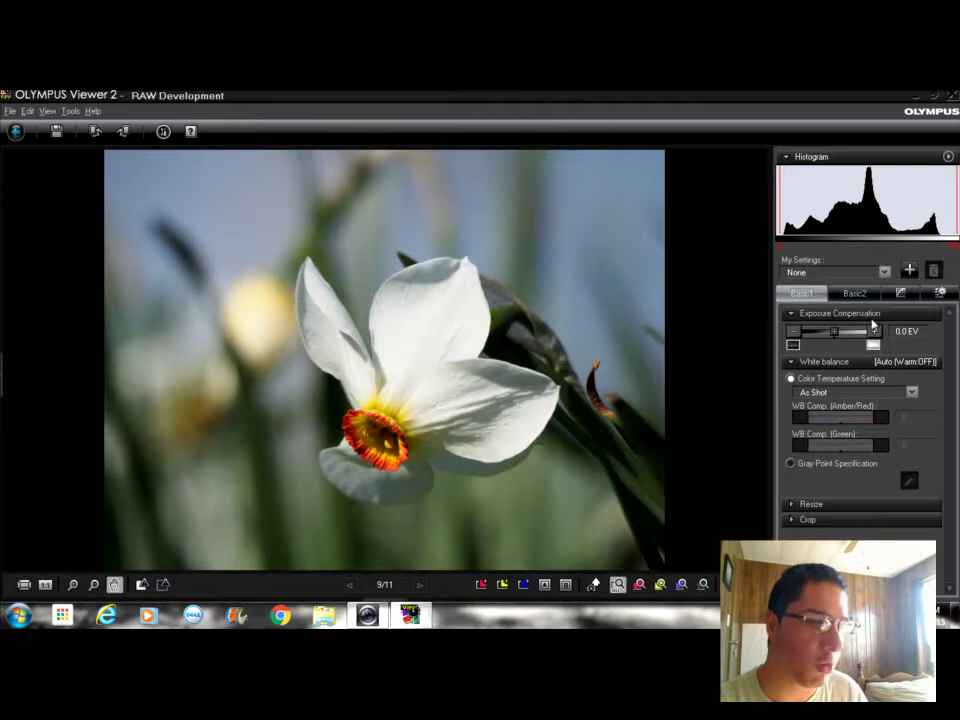
{"action": "left_click", "coordinate": [15, 129]}
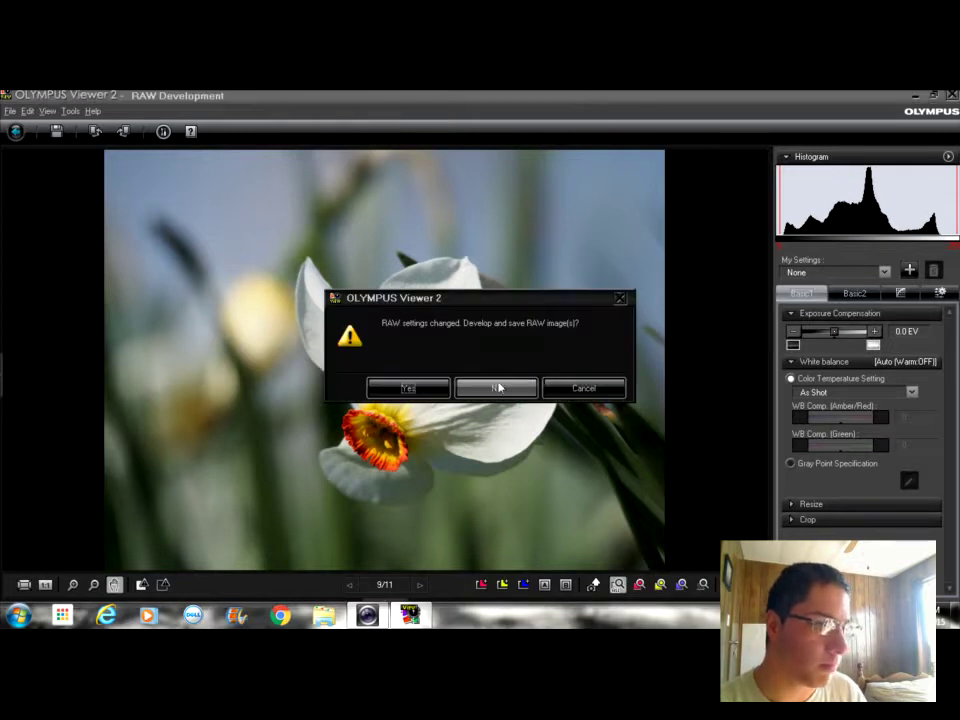
Leave RAW Development without saving changes and minimize Dell Webcam Central
{"action": "left_click", "coordinate": [500, 386]}
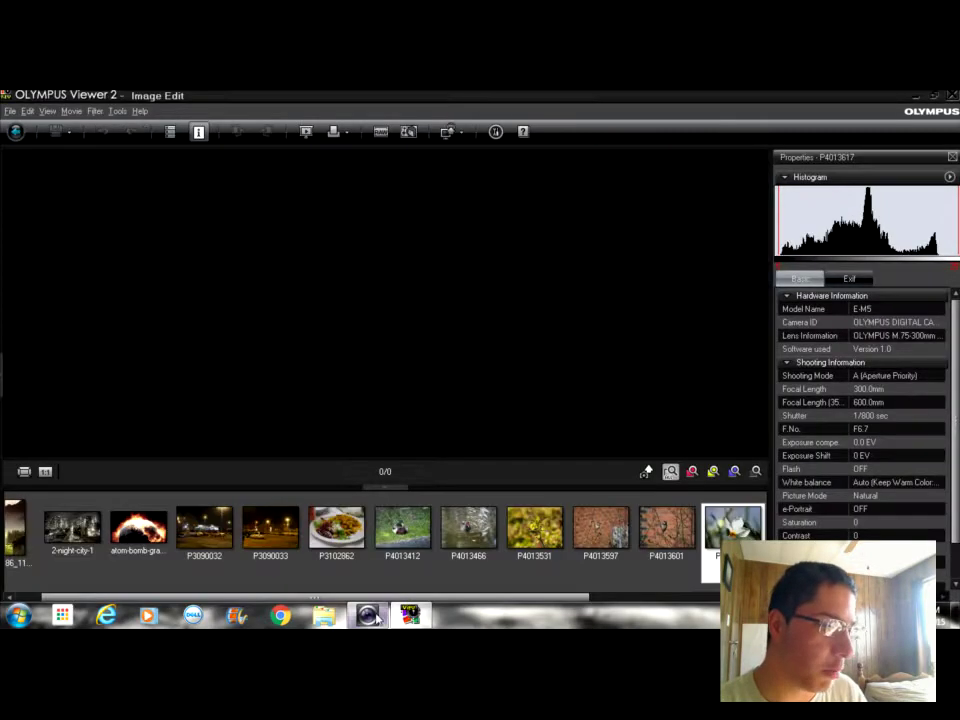
{"action": "left_click", "coordinate": [368, 615]}
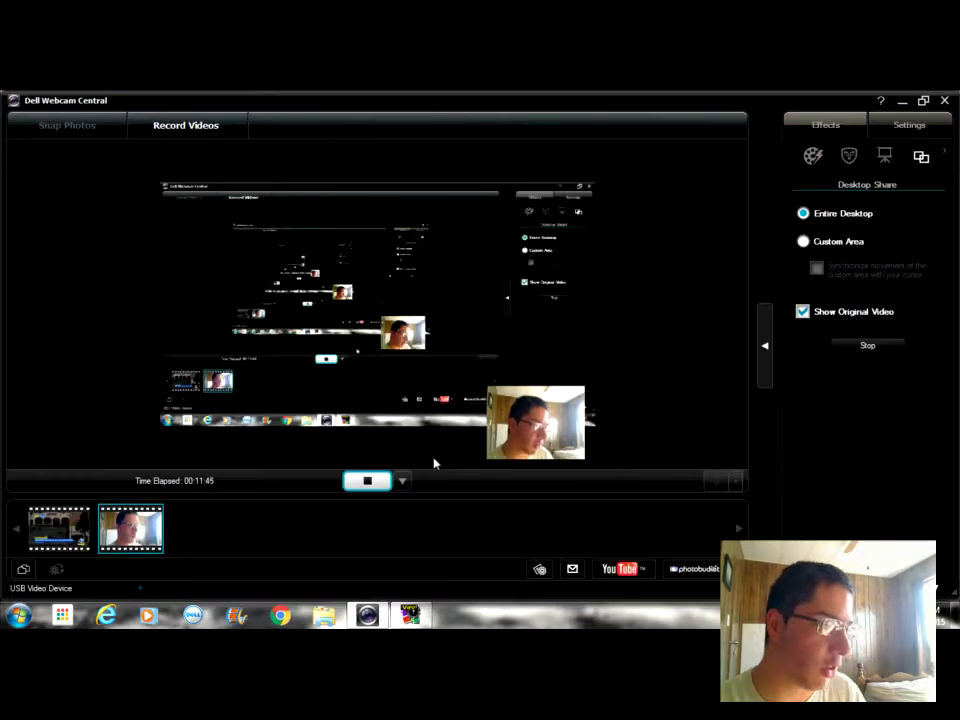
{"action": "left_click", "coordinate": [903, 100]}
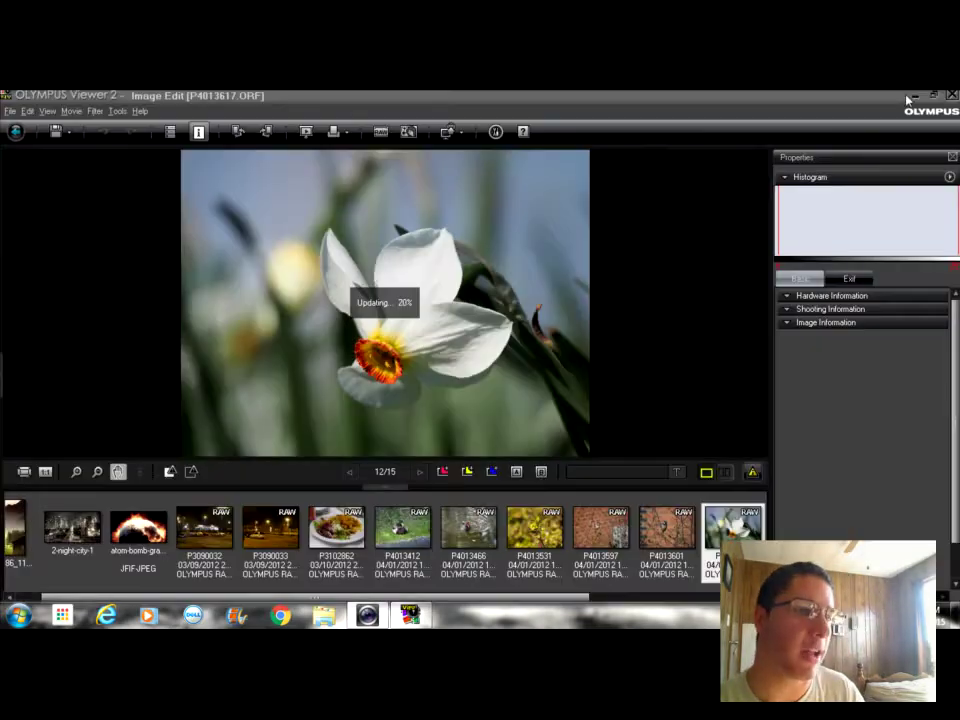
Open bird photo P4013466, view it at 100% and refit, then open food photo P3102862
{"action": "left_click", "coordinate": [473, 544]}
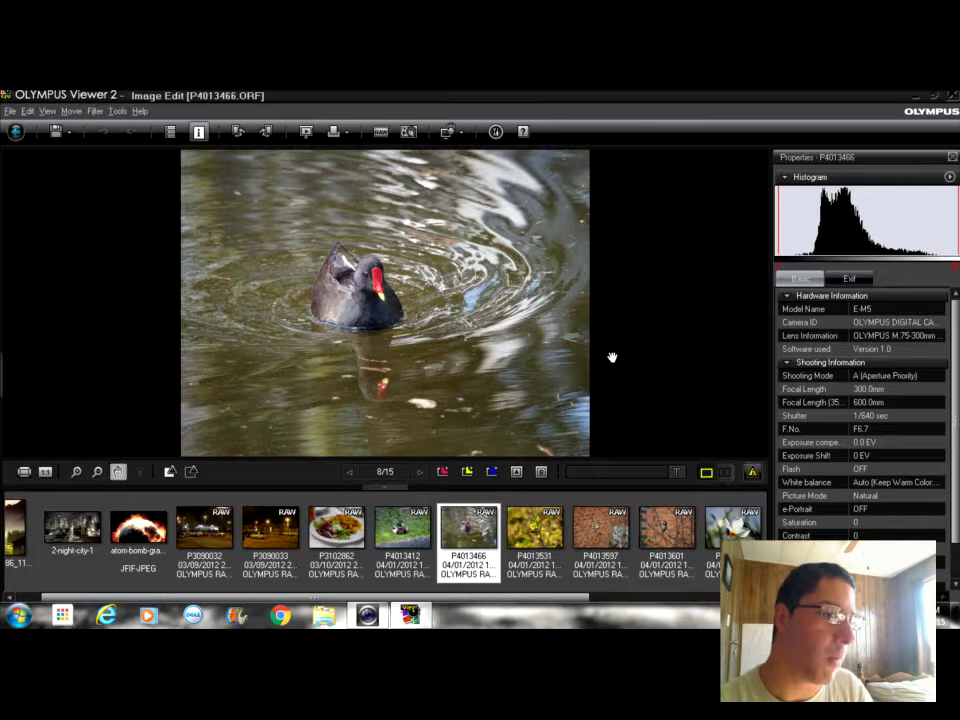
{"action": "left_click", "coordinate": [24, 471]}
{"action": "left_click", "coordinate": [24, 471]}
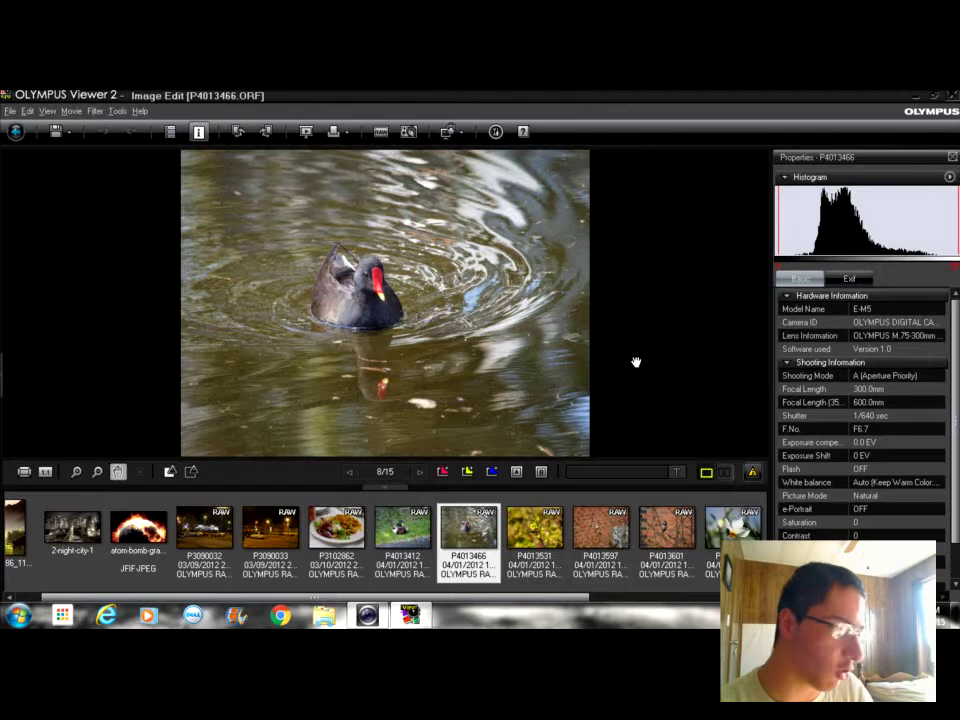
{"action": "left_click", "coordinate": [356, 520]}
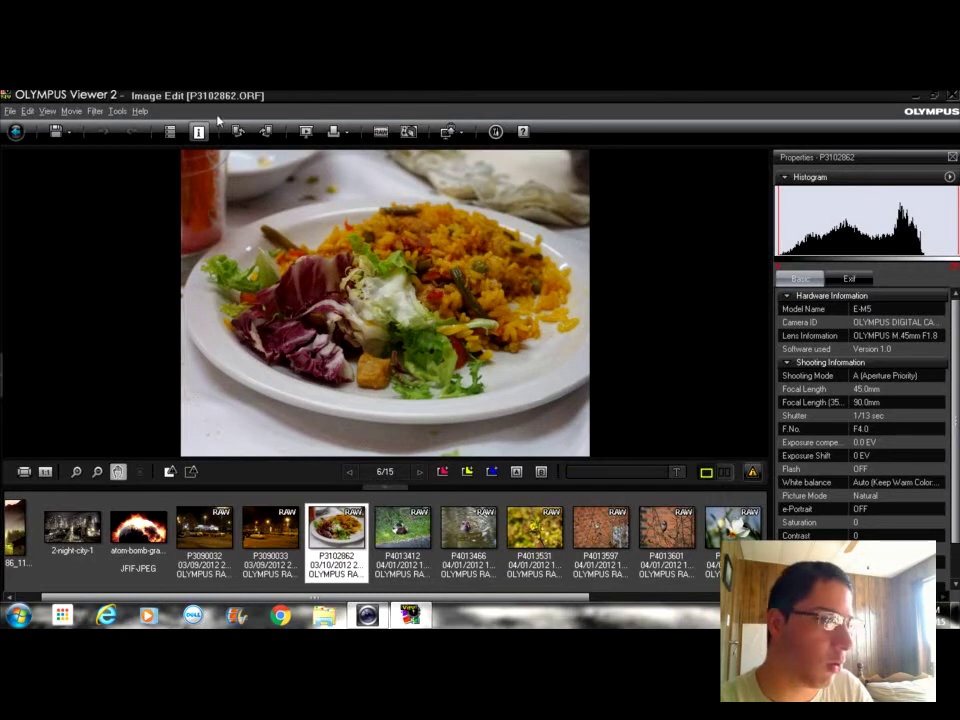
Open P3102862 in the RAW Development window and dismiss the discarded-changes notice
{"action": "left_click", "coordinate": [170, 131]}
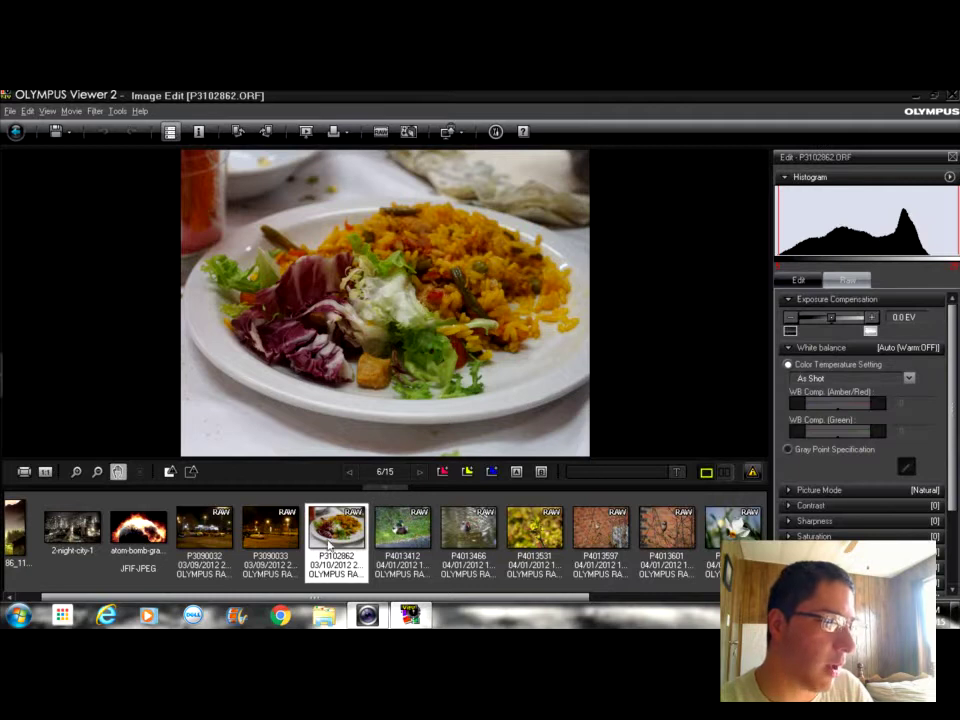
{"action": "left_click", "coordinate": [27, 111]}
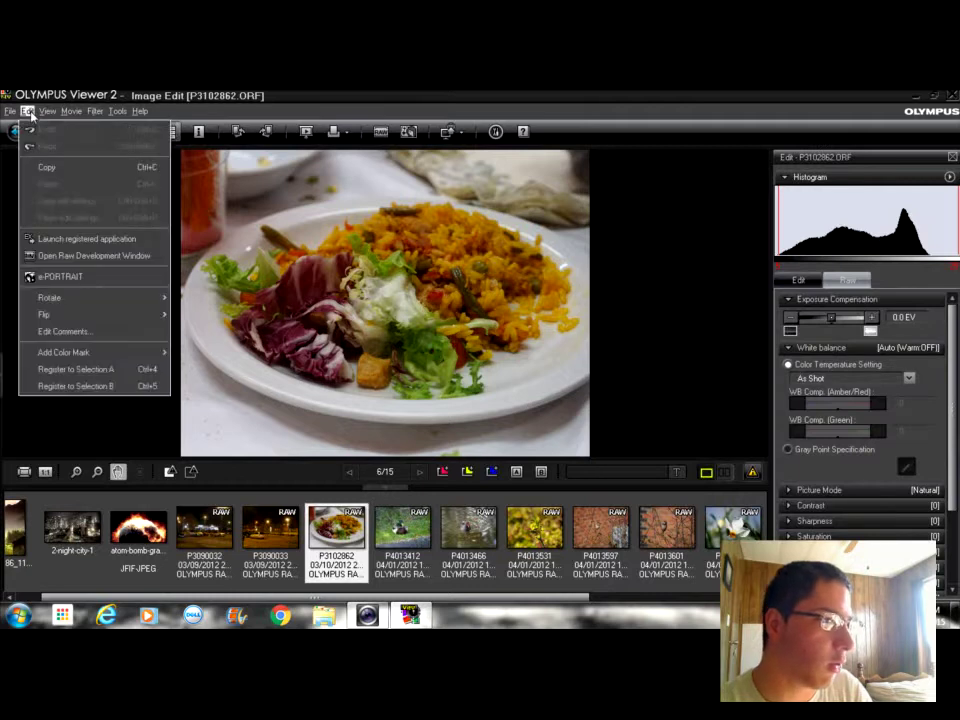
{"action": "left_click", "coordinate": [32, 255]}
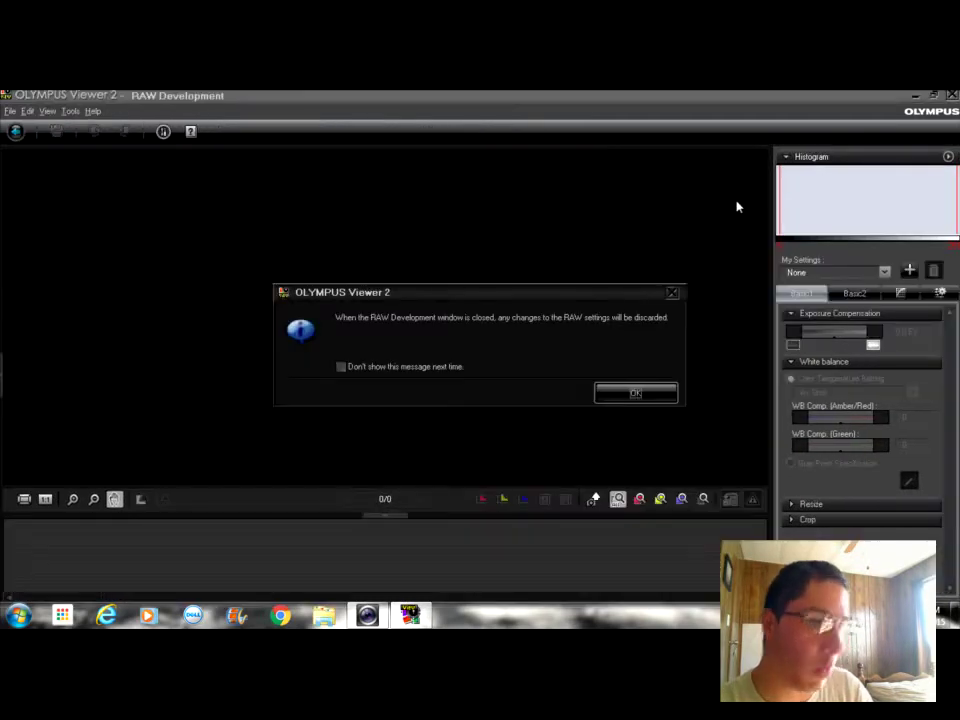
{"action": "left_click", "coordinate": [606, 390]}
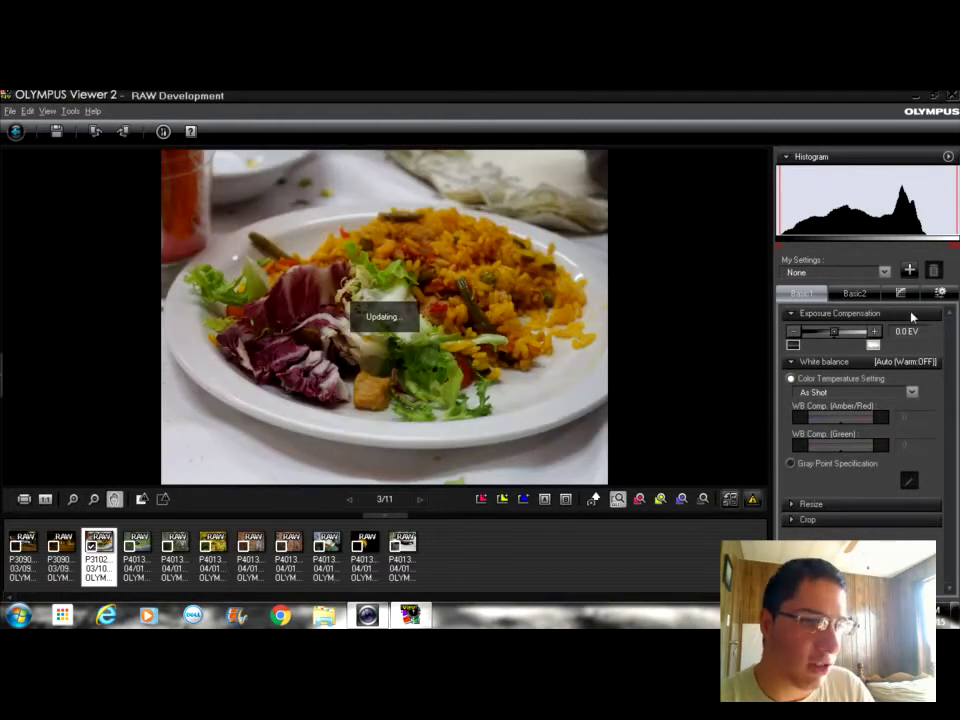
Apply the Pop Art filter from Basic2's Art Filter list, then hide and restore thumbnails to preview
{"action": "left_click", "coordinate": [859, 296]}
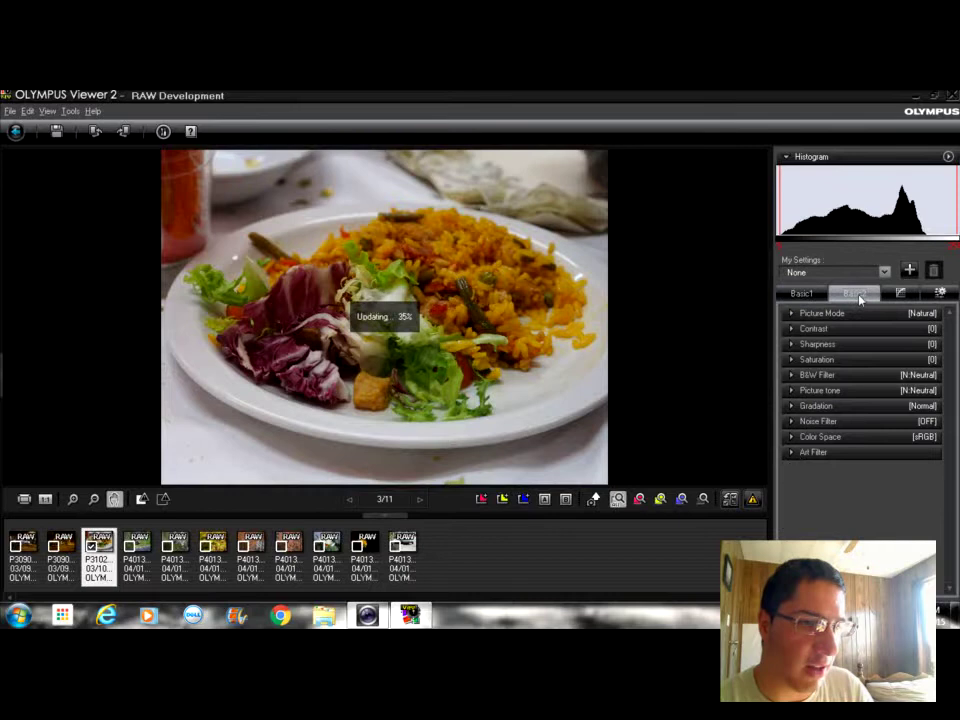
{"action": "left_click", "coordinate": [792, 453]}
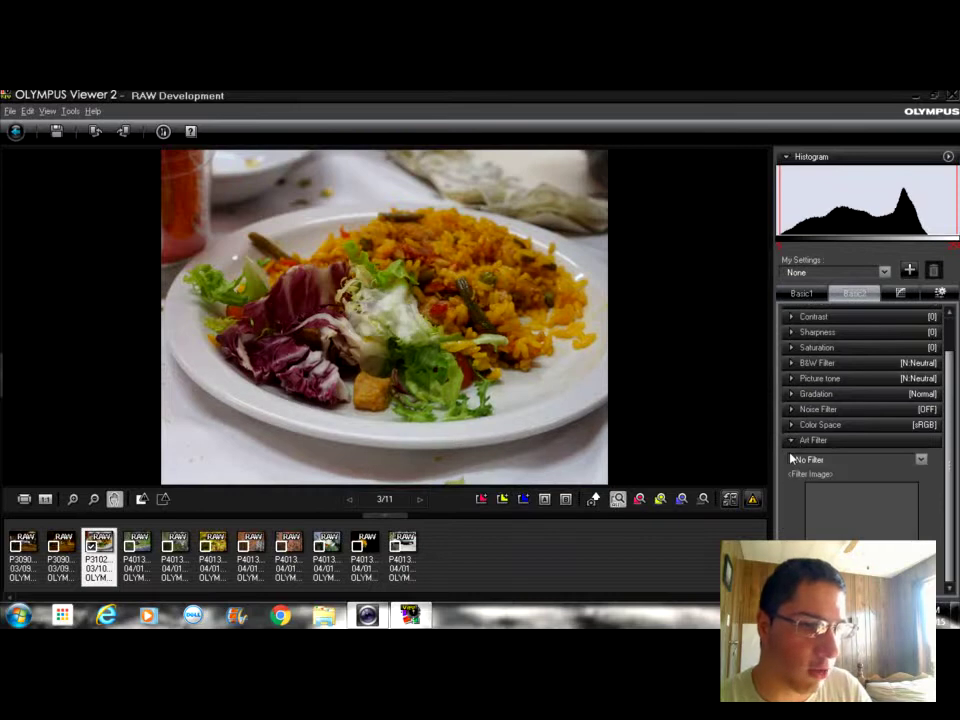
{"action": "left_click", "coordinate": [918, 461]}
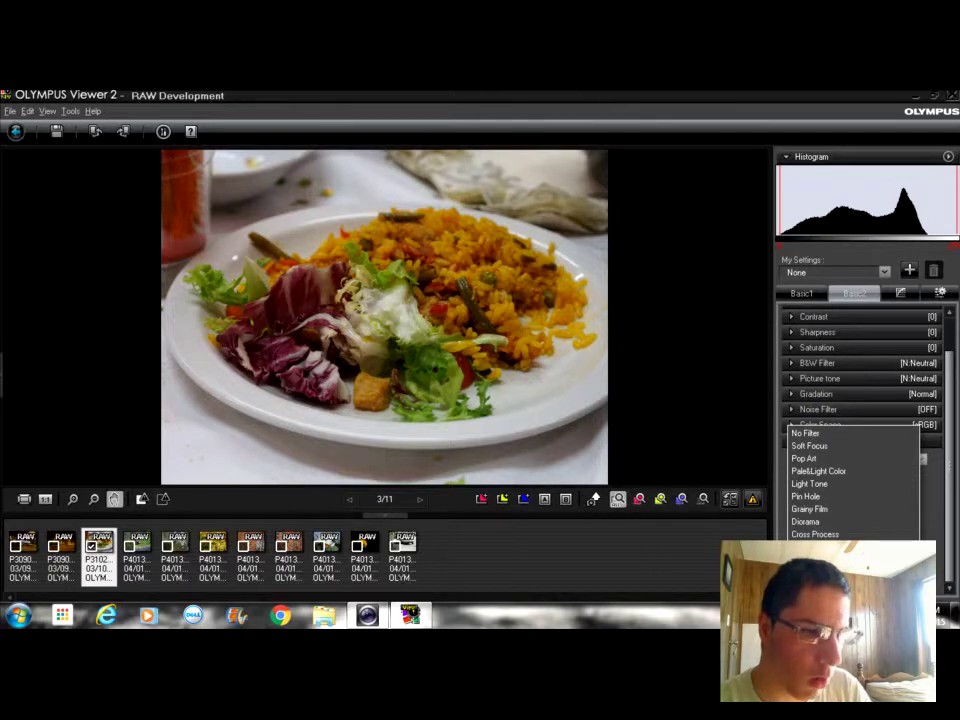
{"action": "left_click", "coordinate": [805, 458]}
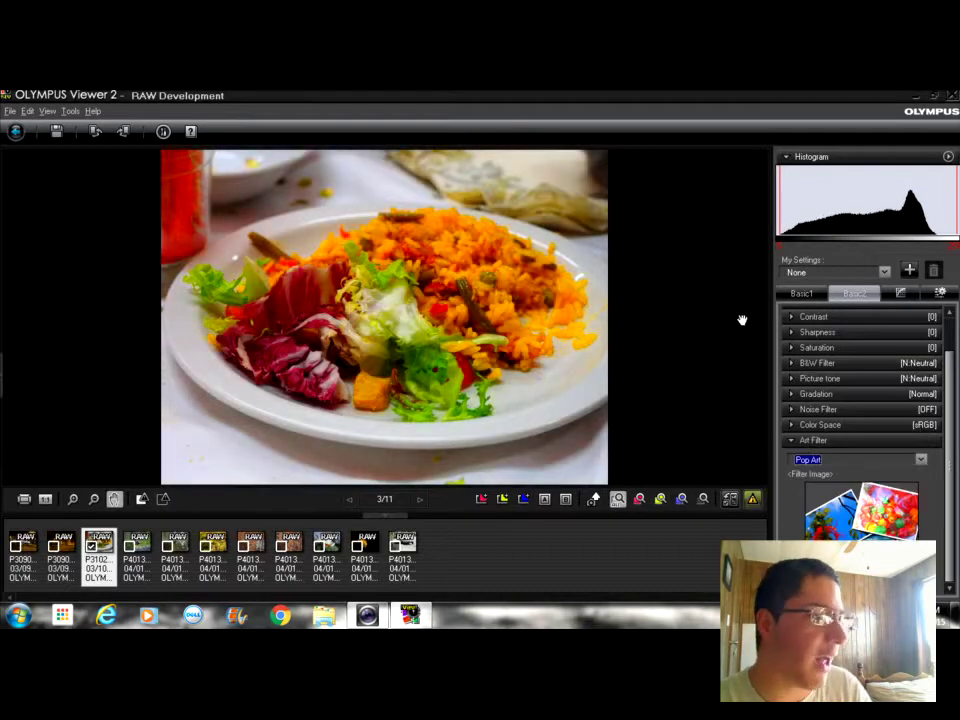
{"action": "left_click", "coordinate": [382, 515]}
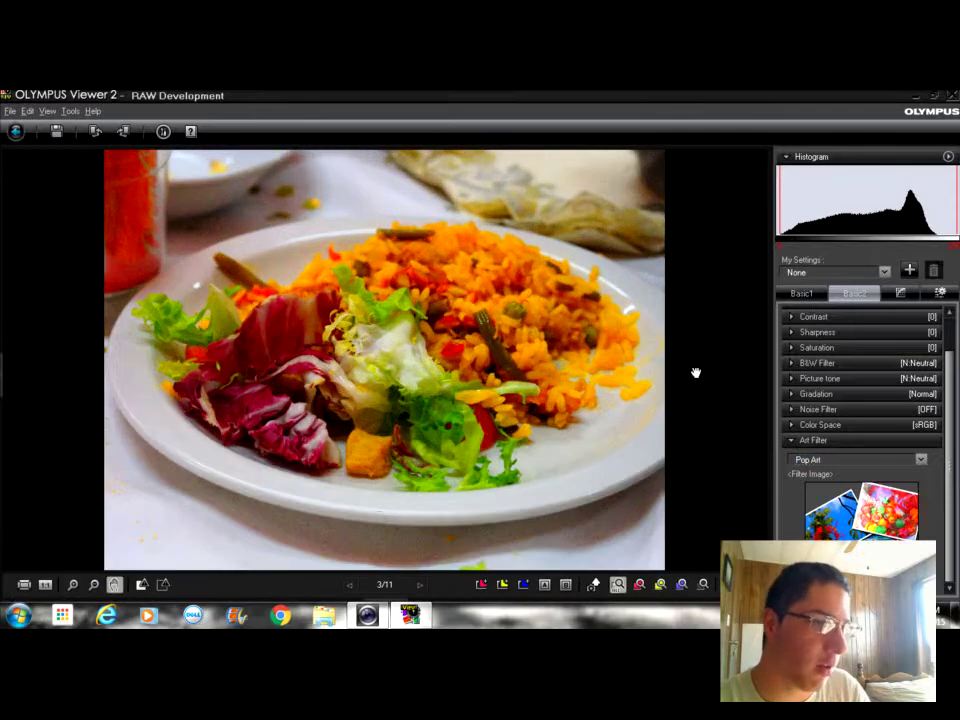
{"action": "left_click", "coordinate": [382, 601]}
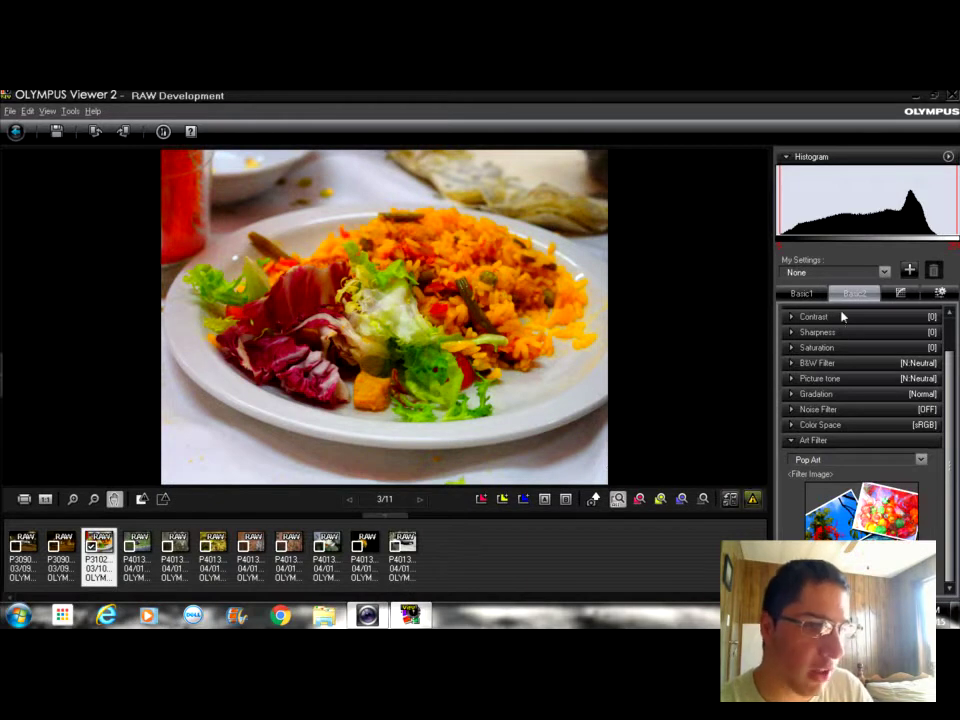
Step exposure compensation down to -0.3 EV, then use Edit > Revert RAW Development Settings
{"action": "left_click", "coordinate": [812, 293]}
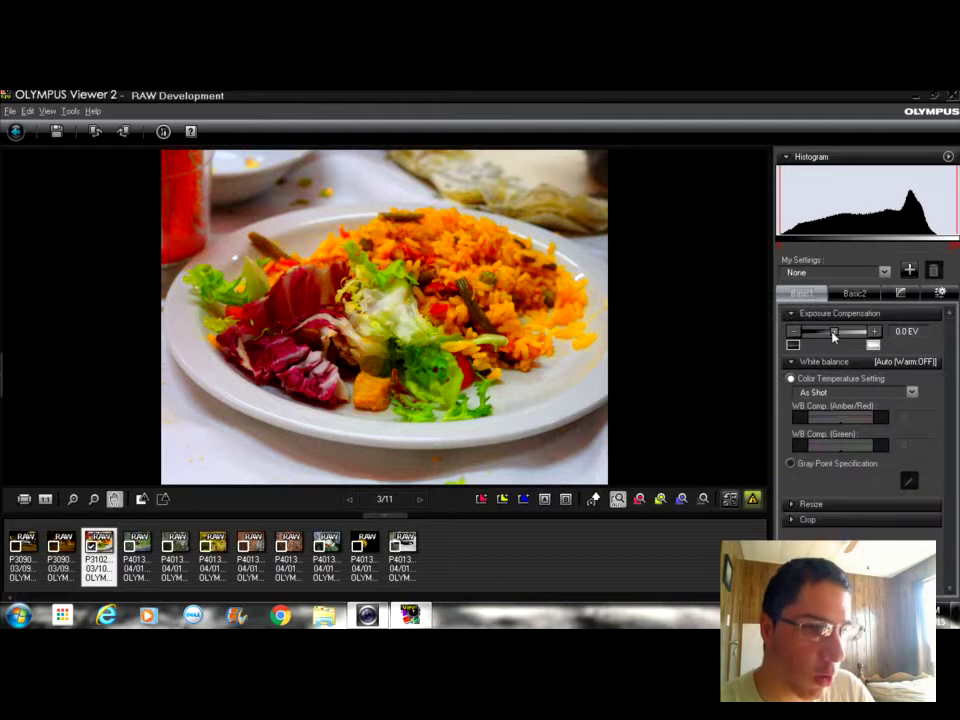
{"action": "left_click", "coordinate": [792, 332]}
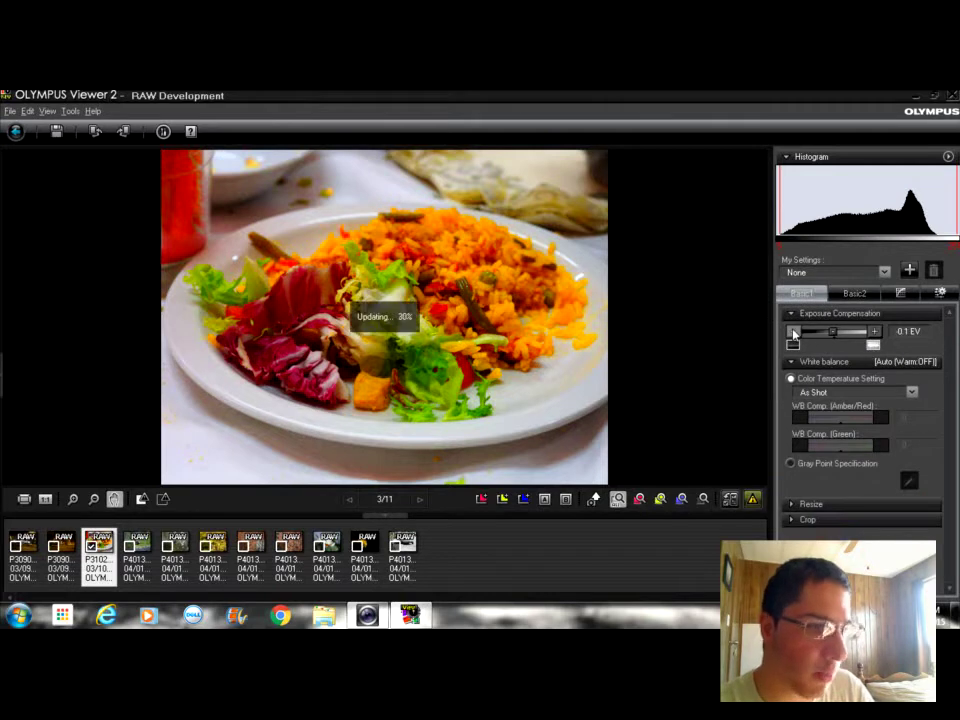
{"action": "left_click", "coordinate": [793, 333]}
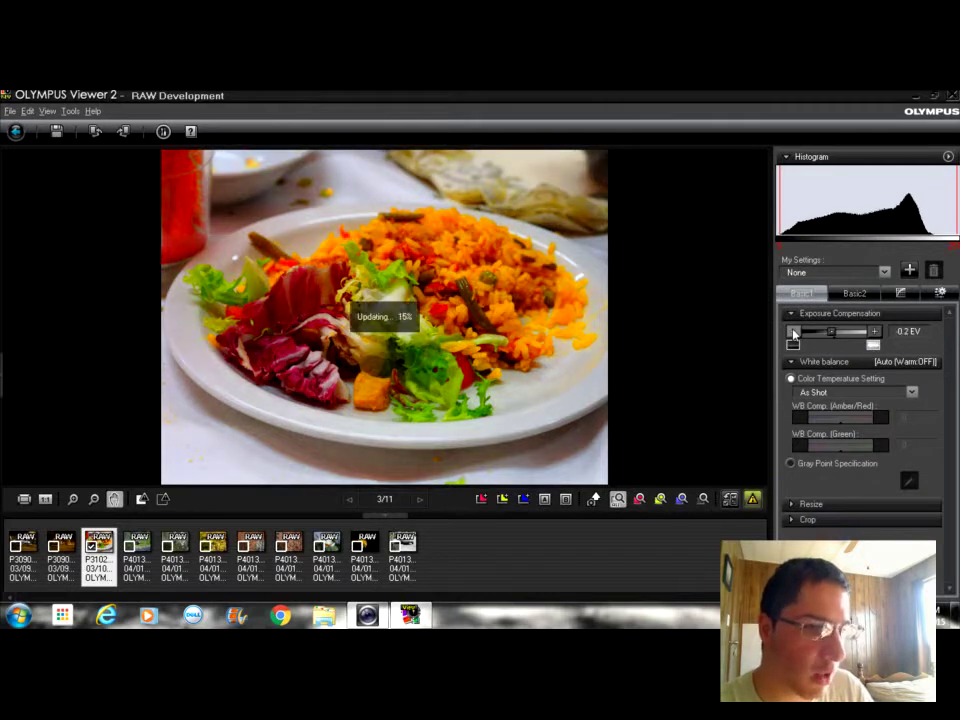
{"action": "left_click", "coordinate": [793, 332]}
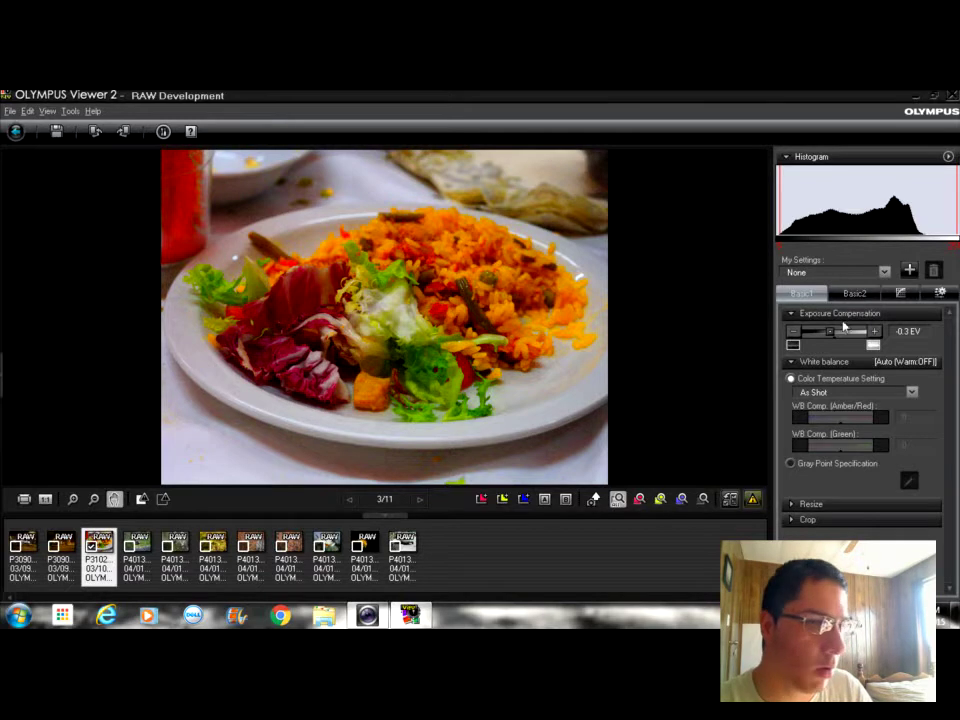
{"action": "left_click", "coordinate": [27, 111]}
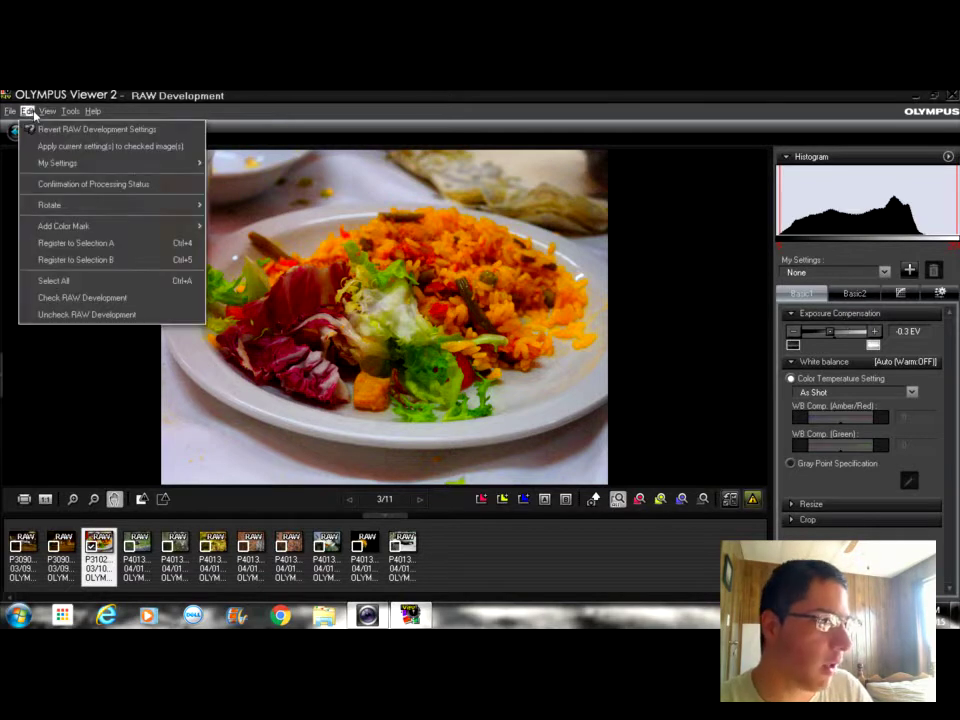
{"action": "left_click", "coordinate": [42, 130]}
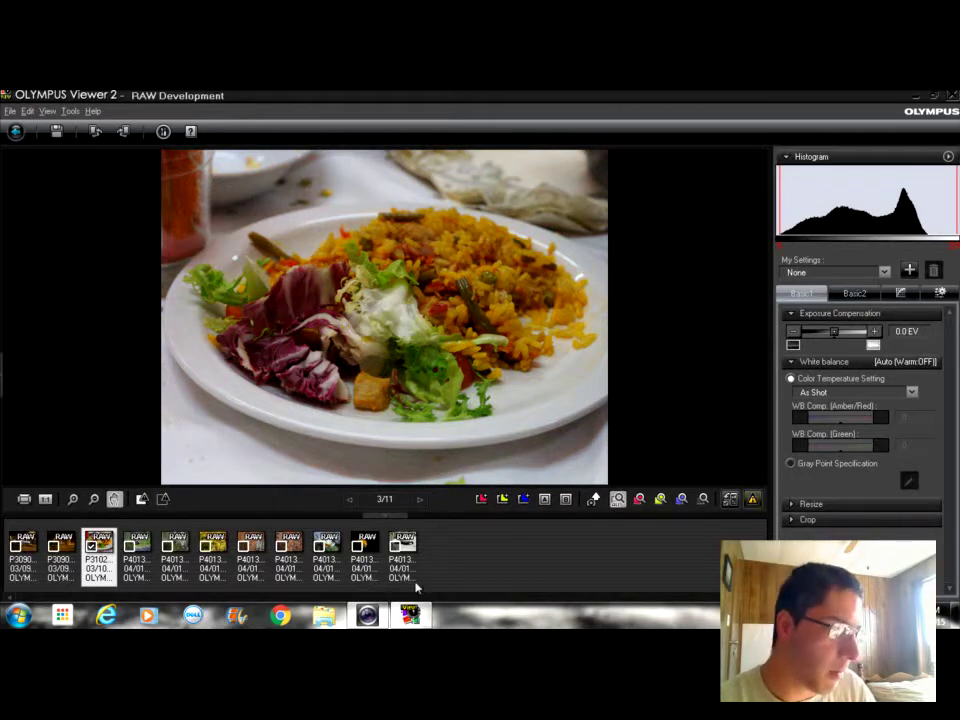
Restore the Dell Webcam Central window from the taskbar while recording continues
{"action": "left_click", "coordinate": [367, 614]}
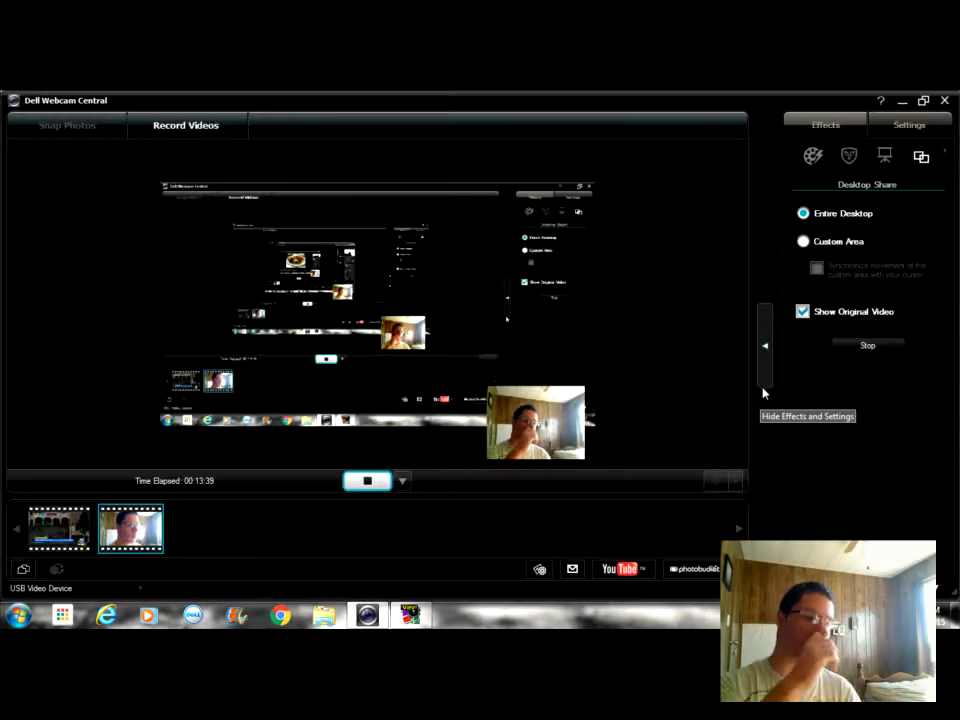